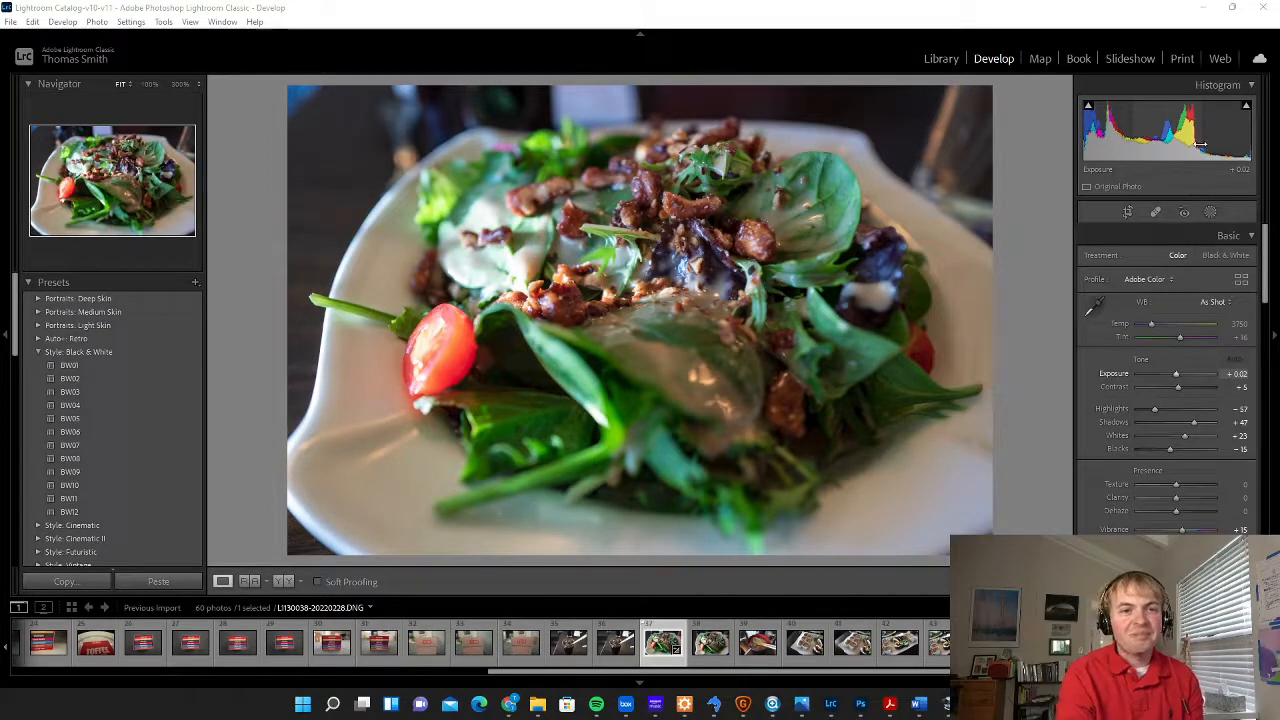
Raise the salad photo's exposure to +1.05, trying brighter settings up to +1.84 along the way
left_click(1247, 107)
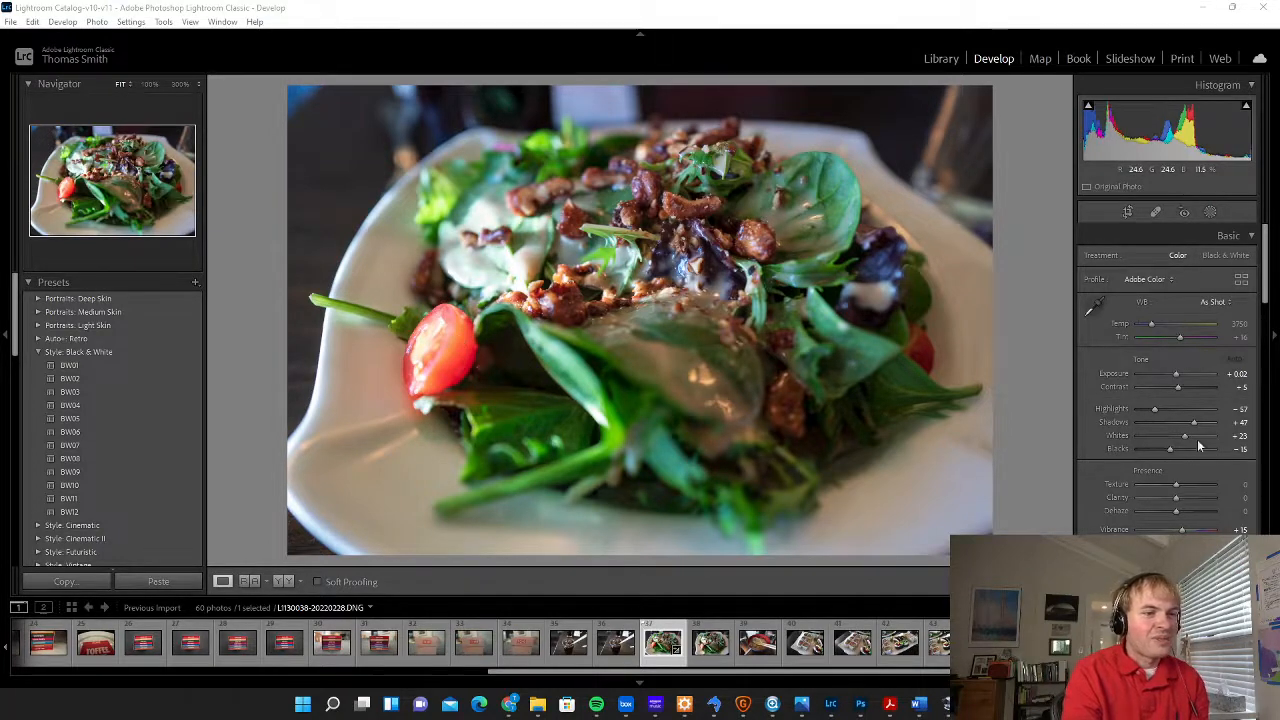
left_click_drag(1176, 374, 1185, 377)
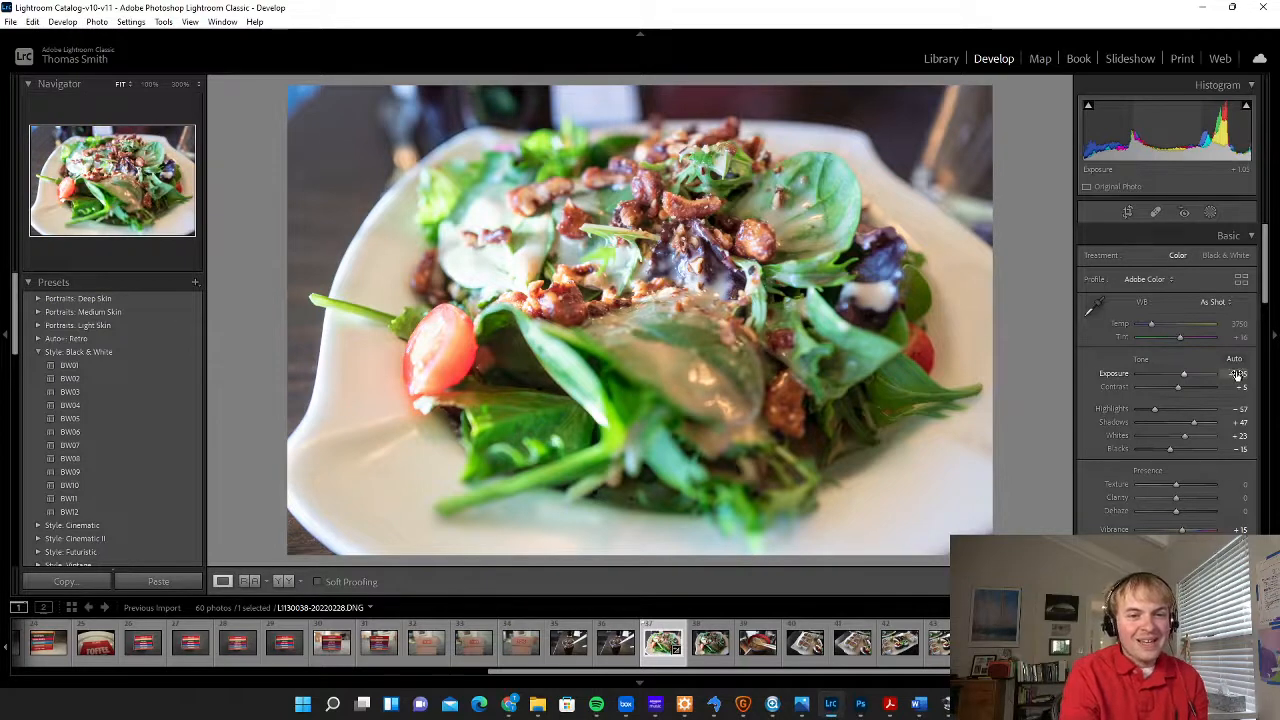
left_click_drag(1185, 374, 1190, 374)
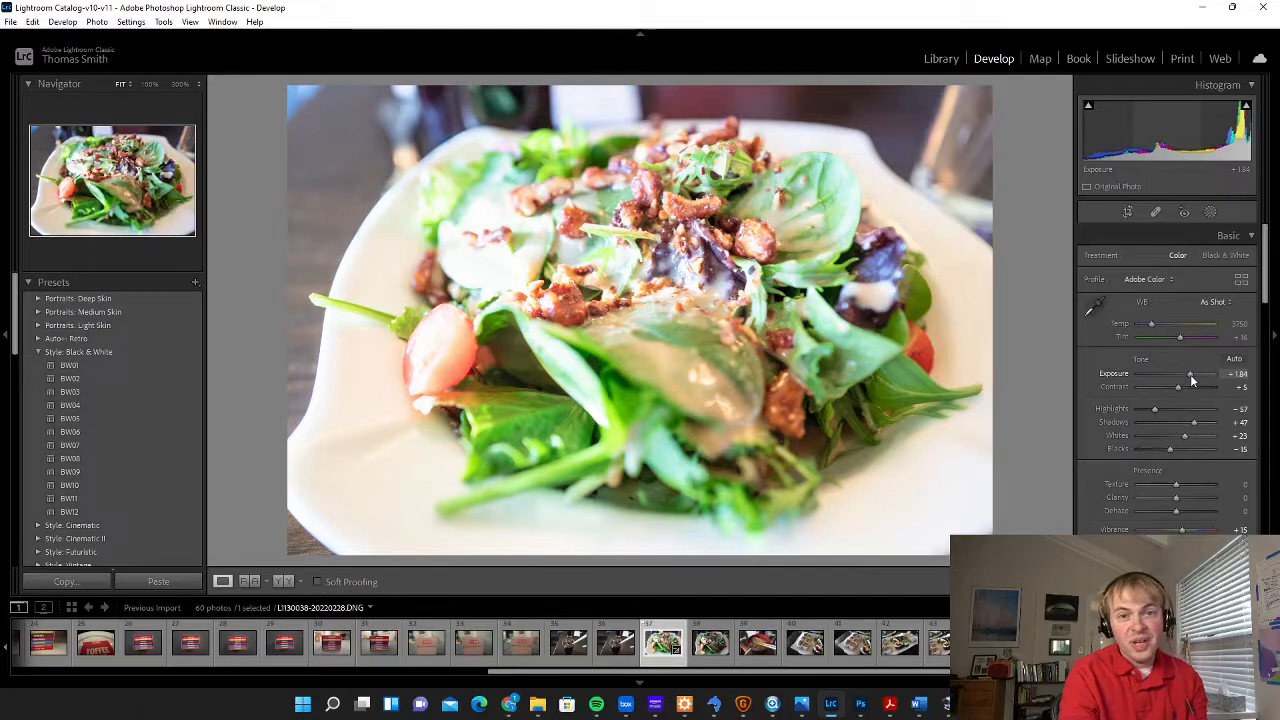
left_click_drag(1190, 374, 1188, 374)
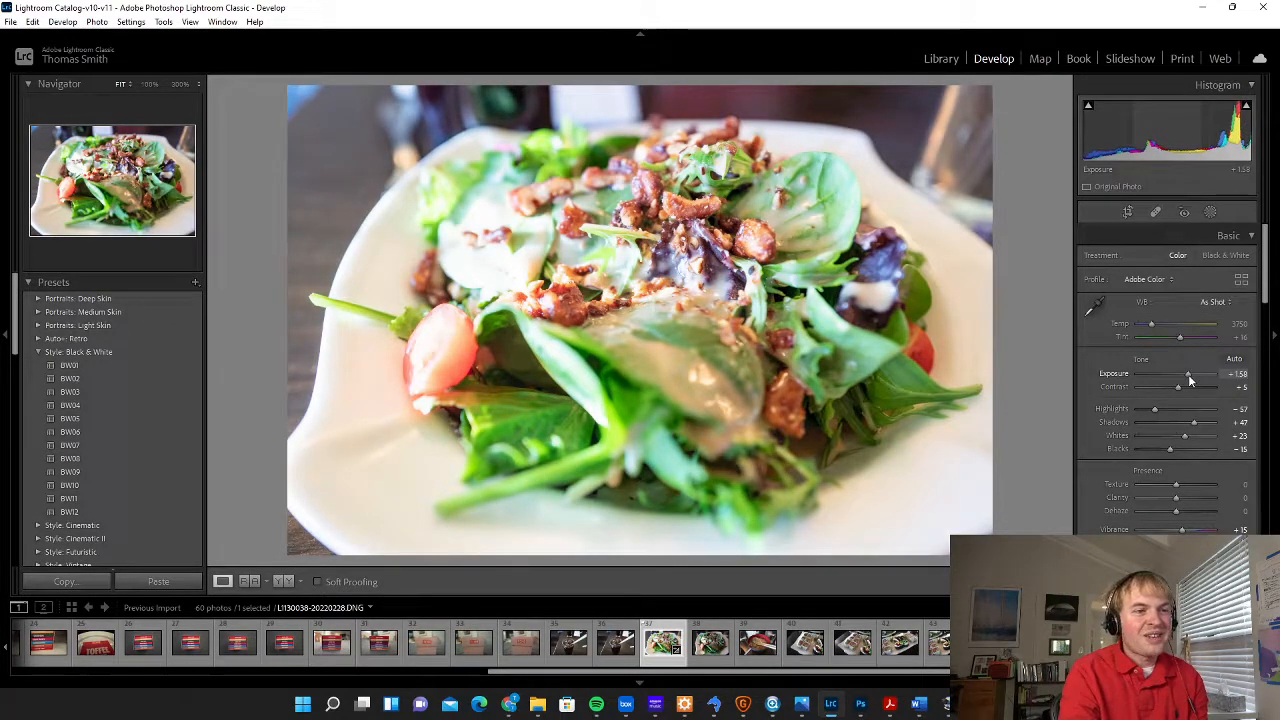
left_click_drag(1188, 374, 1184, 379)
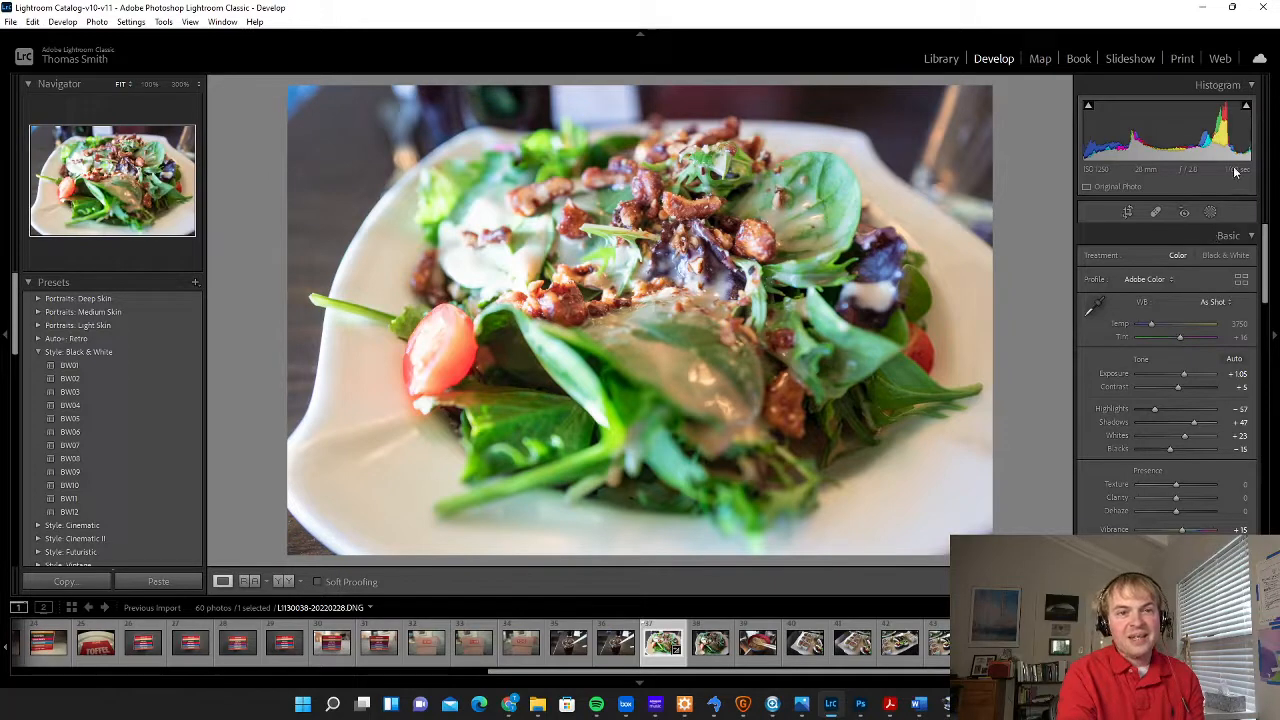
Preview the highlight clipping on the salad photo to check for blown-out areas
mouse_move(1247, 110)
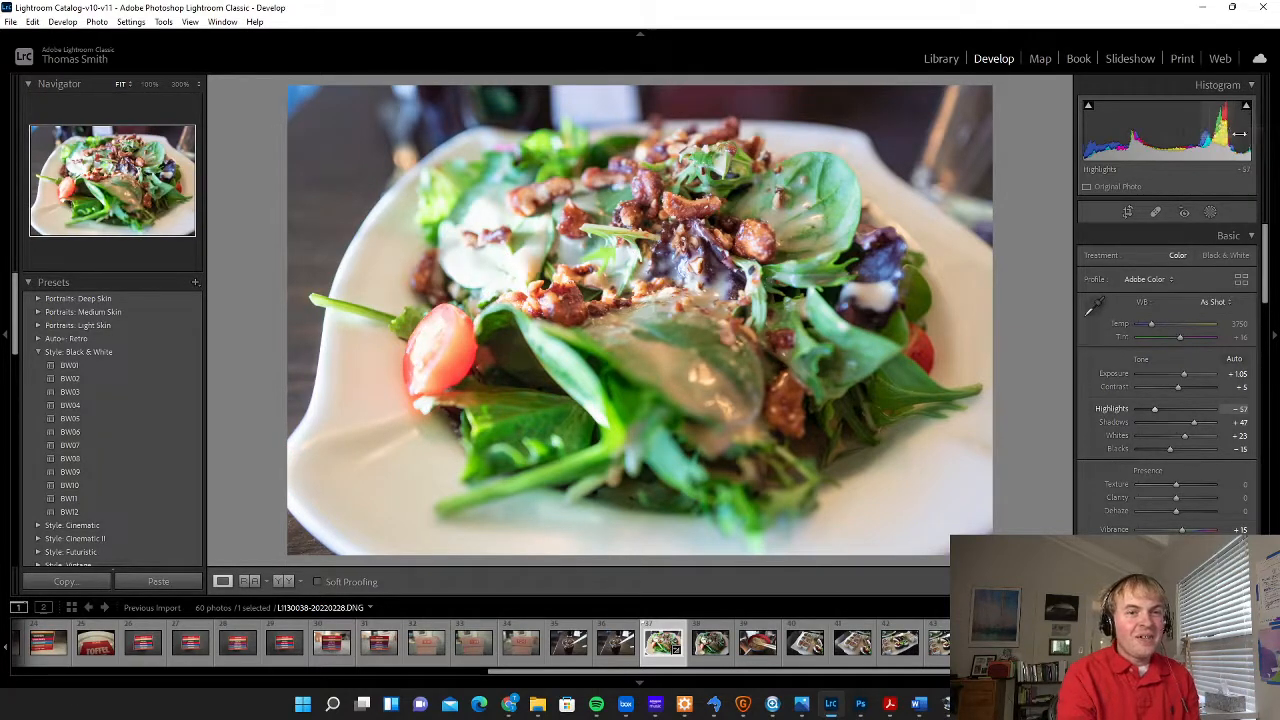
left_click(1247, 110)
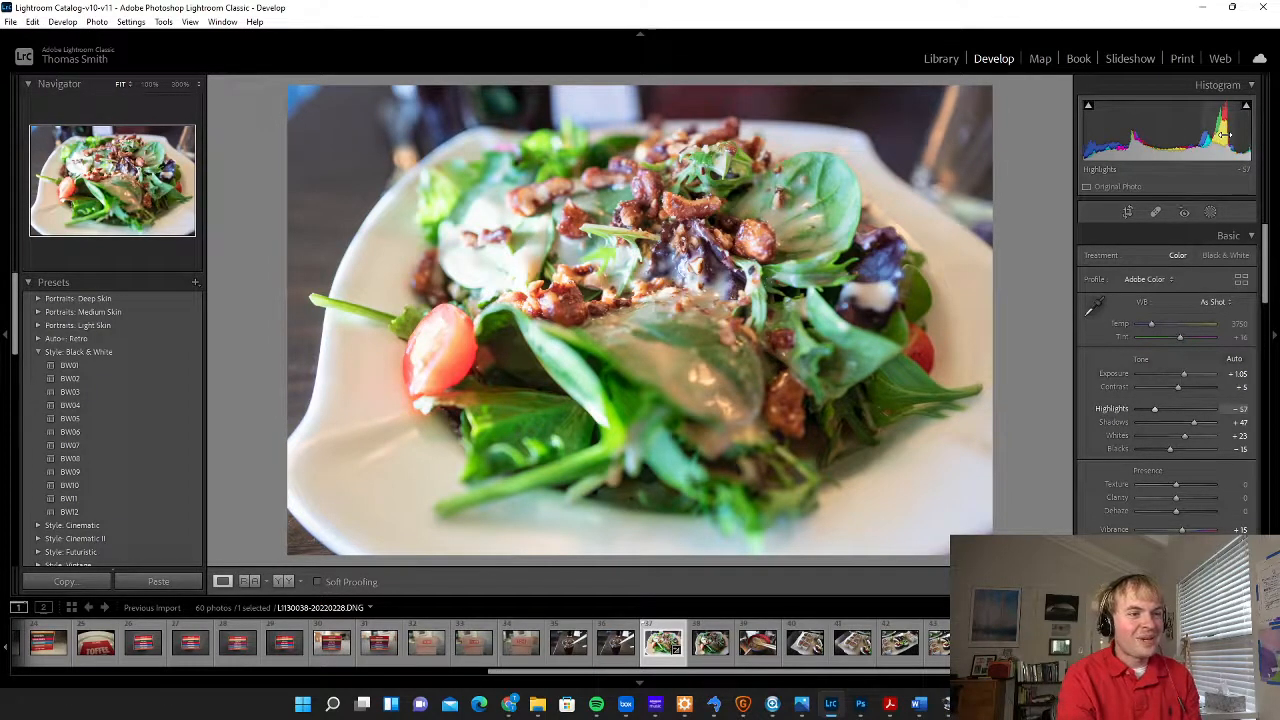
mouse_move(1247, 111)
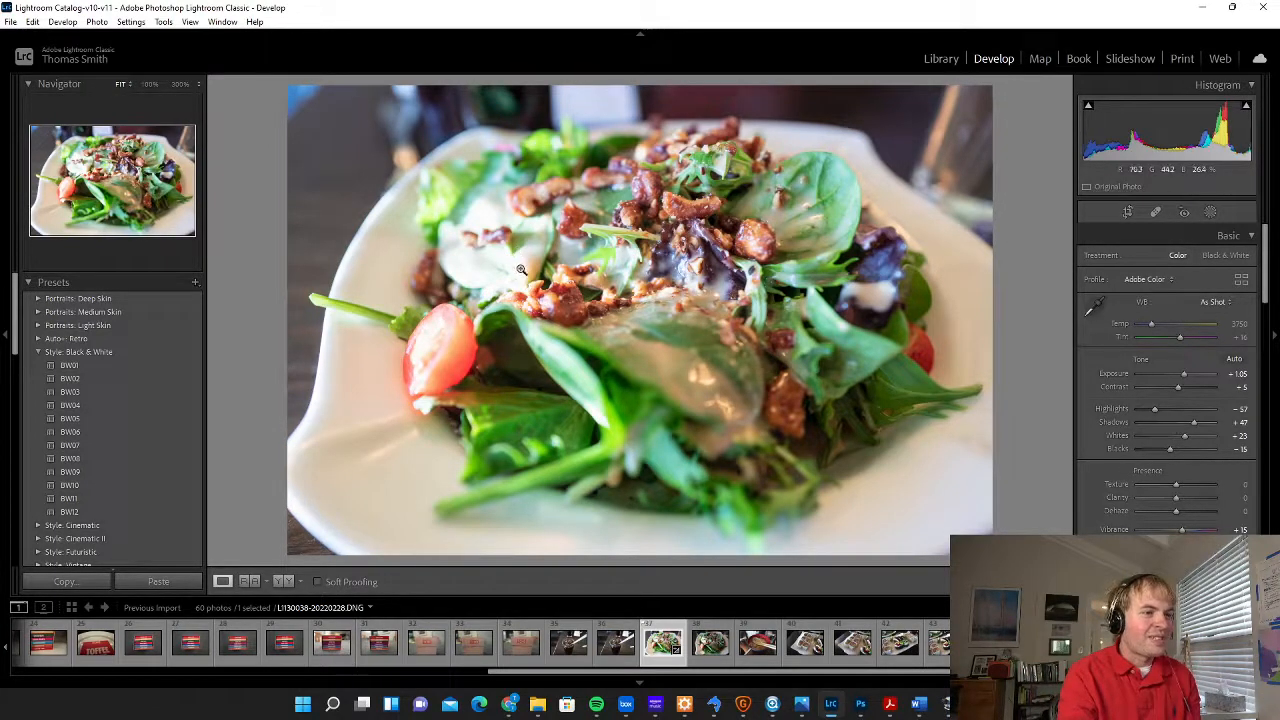
left_click(1245, 108)
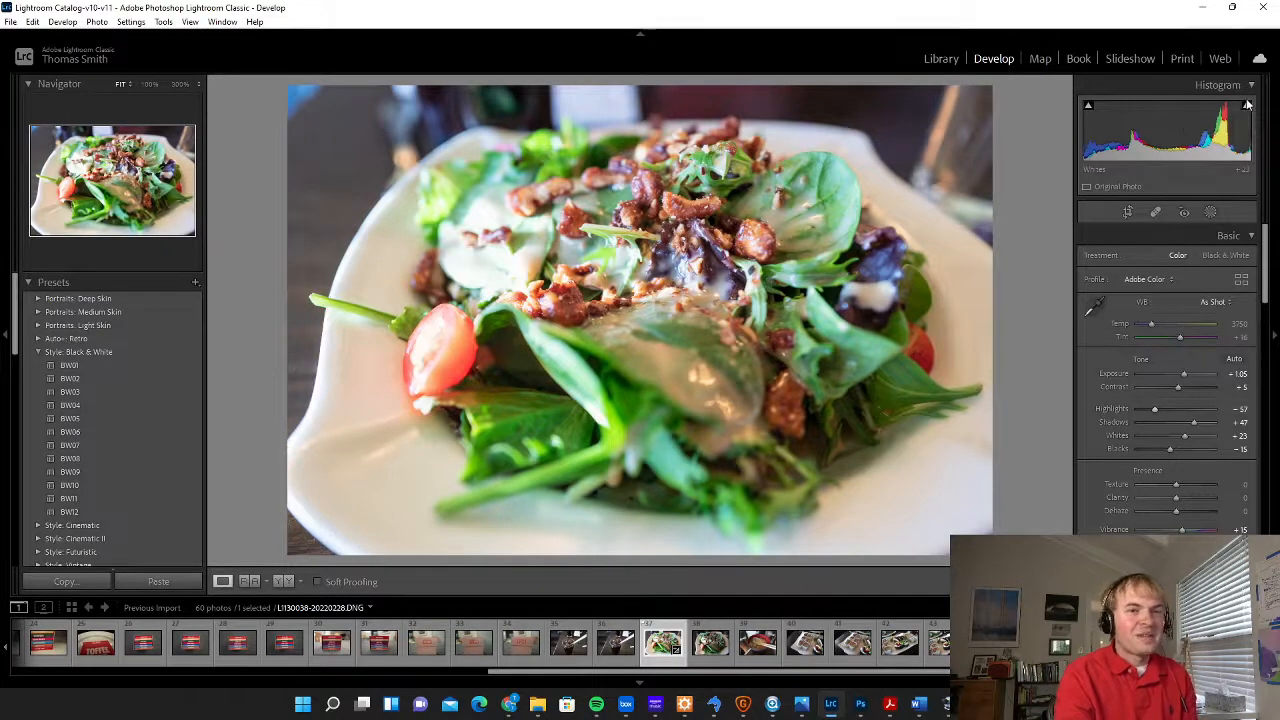
Try exposures up to +1.84 while checking highlight clipping, and bring the exposure back to +1.05
left_click_drag(1181, 372, 1186, 373)
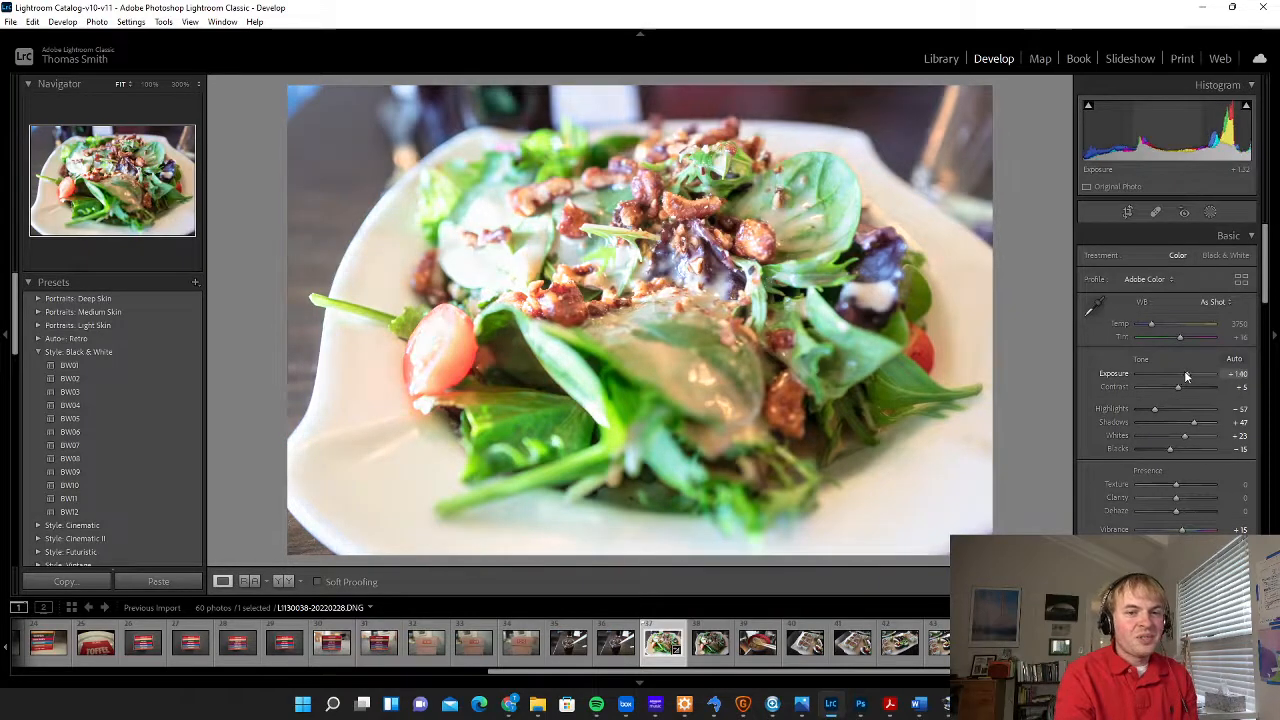
mouse_move(1247, 110)
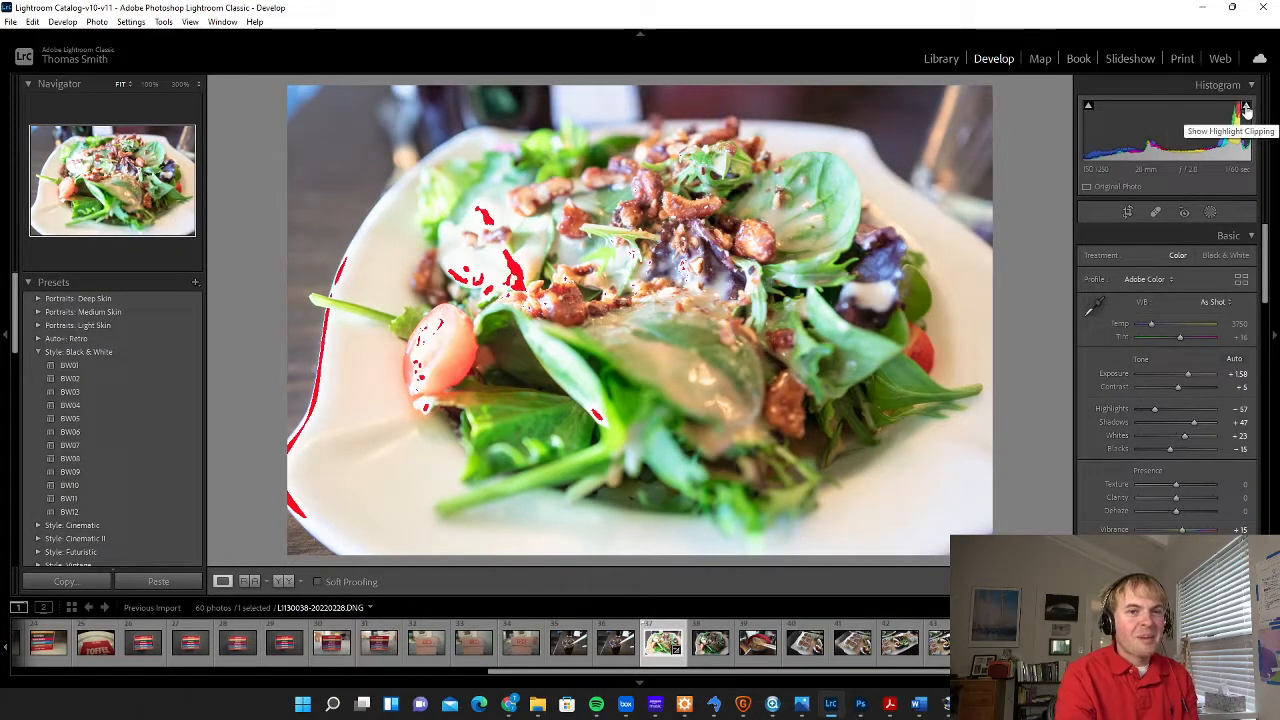
left_click_drag(1187, 376, 1189, 376)
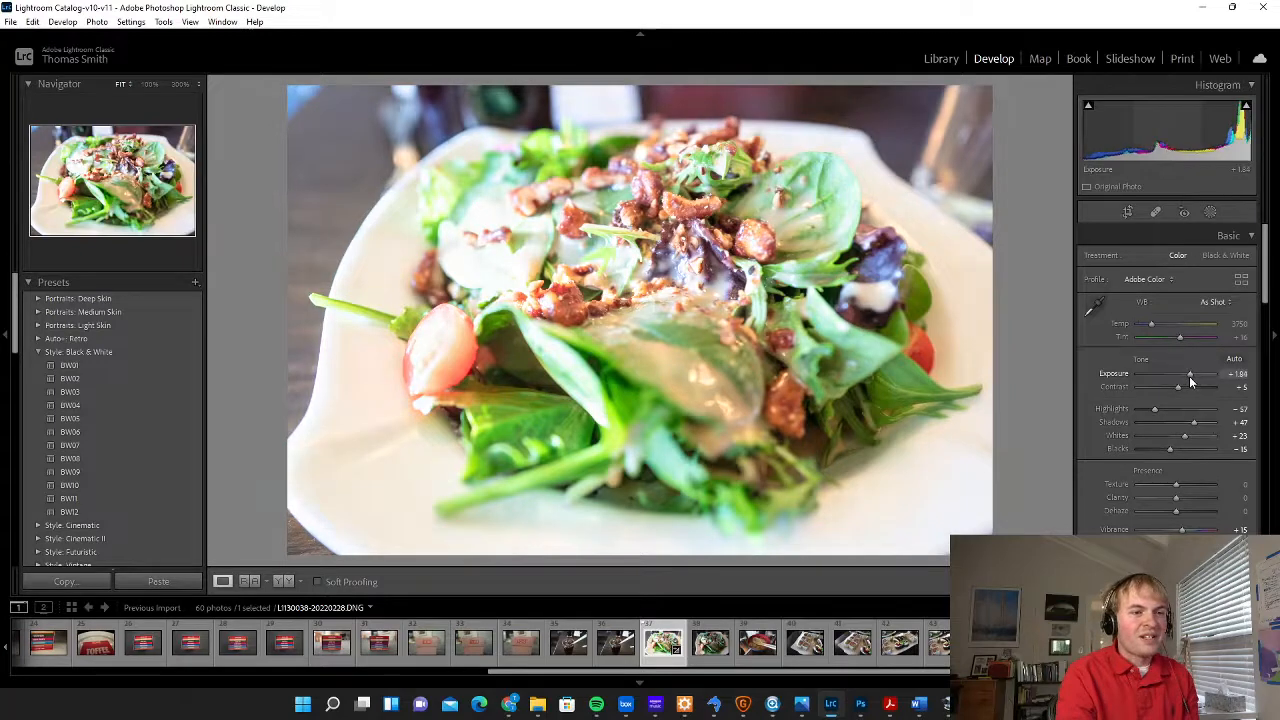
mouse_move(1247, 110)
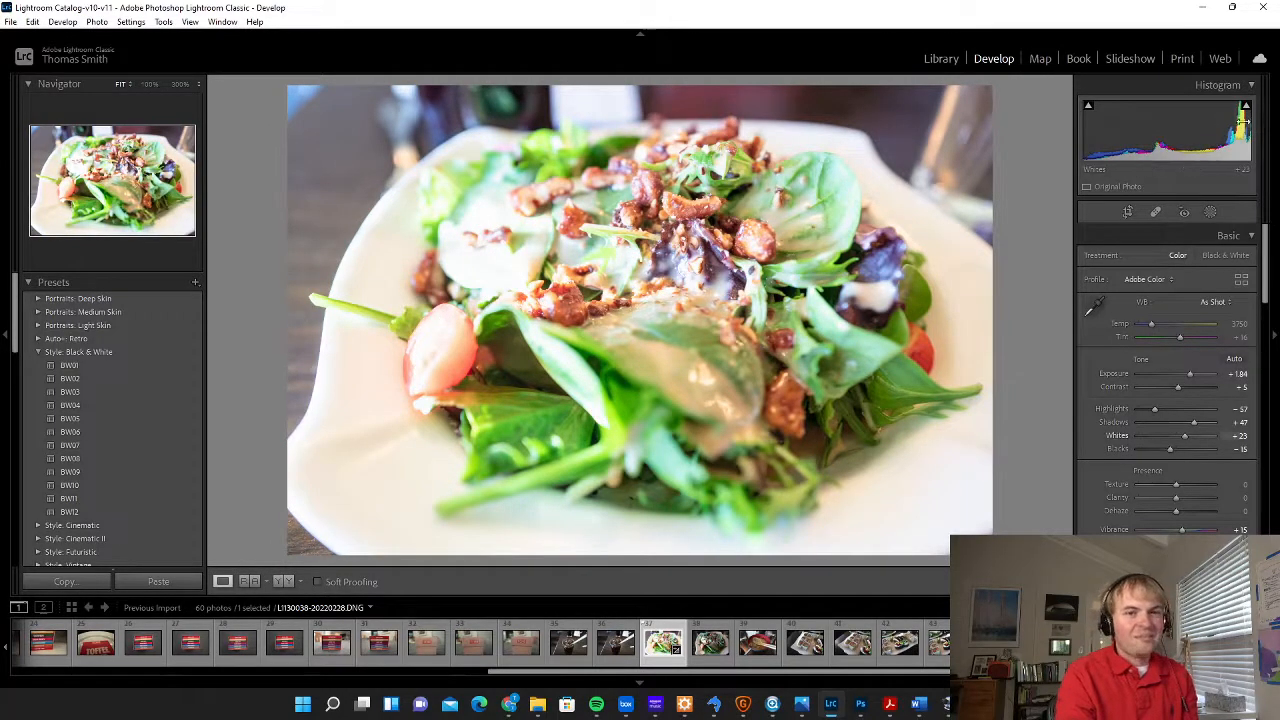
left_click_drag(1190, 373, 1182, 375)
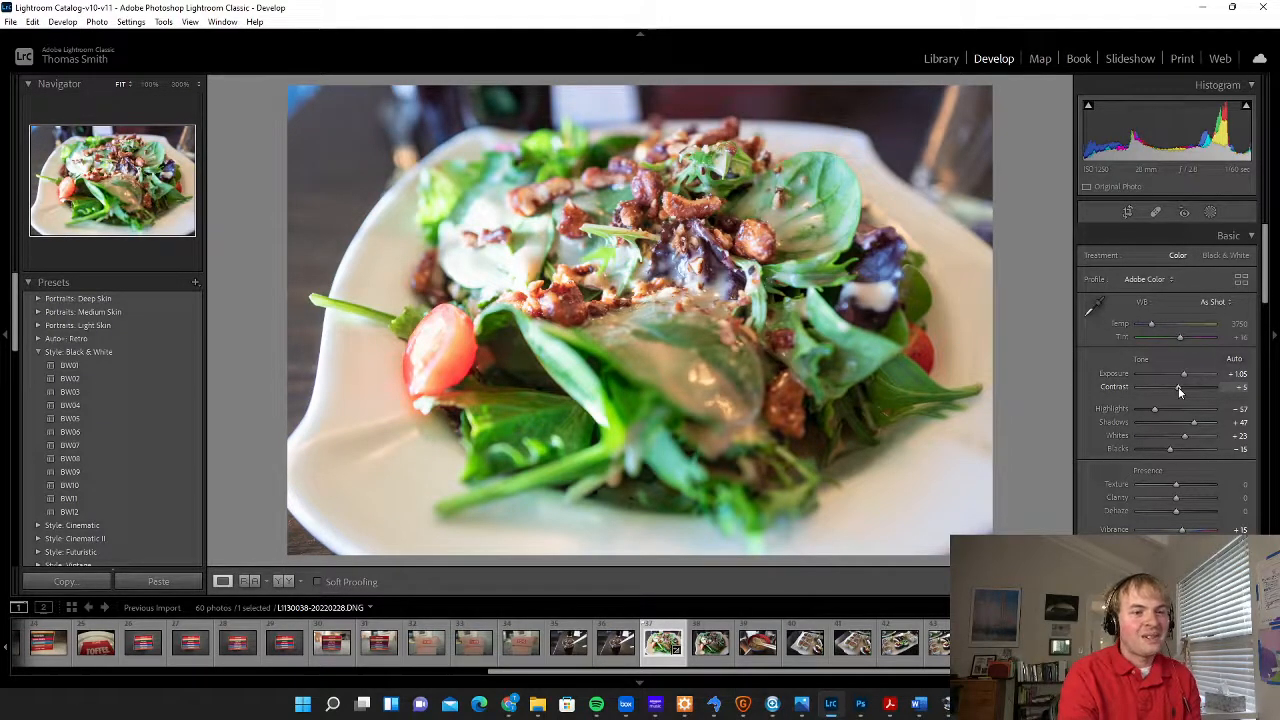
Compare the photo at contrast −63 and +25, and settle the contrast at +14
left_click_drag(1178, 387, 1152, 391)
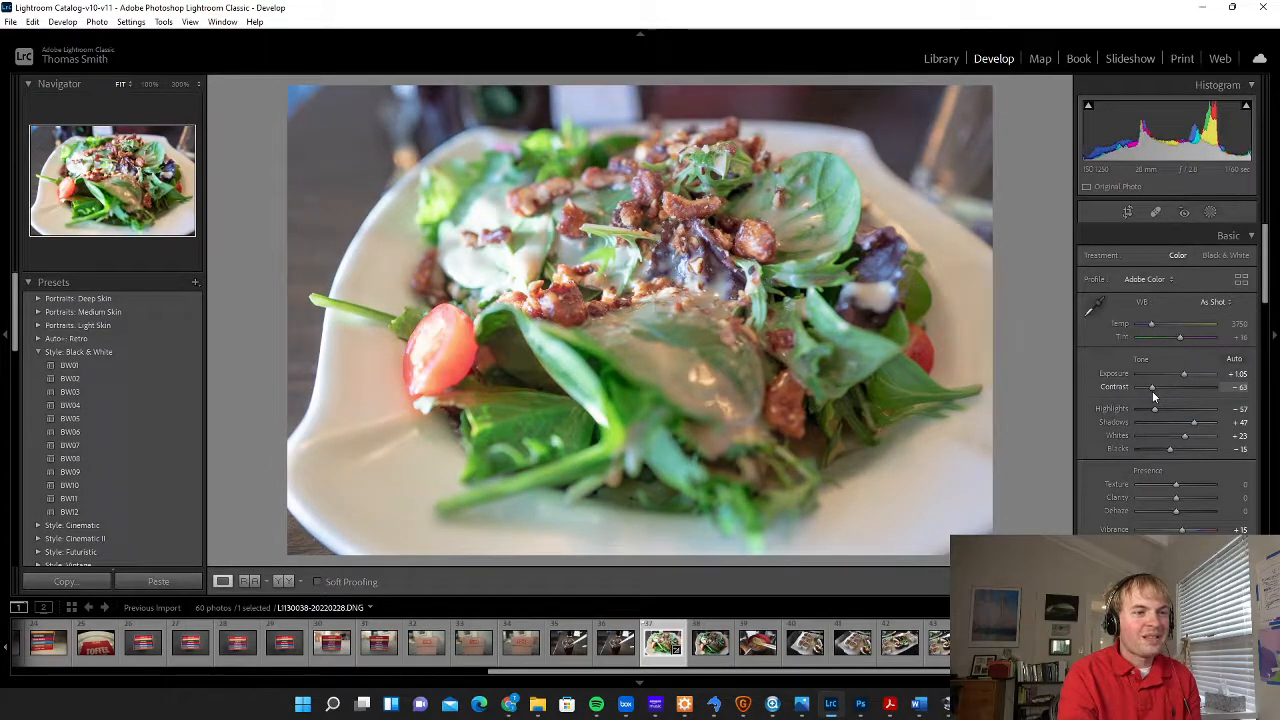
left_click_drag(1152, 391, 1185, 388)
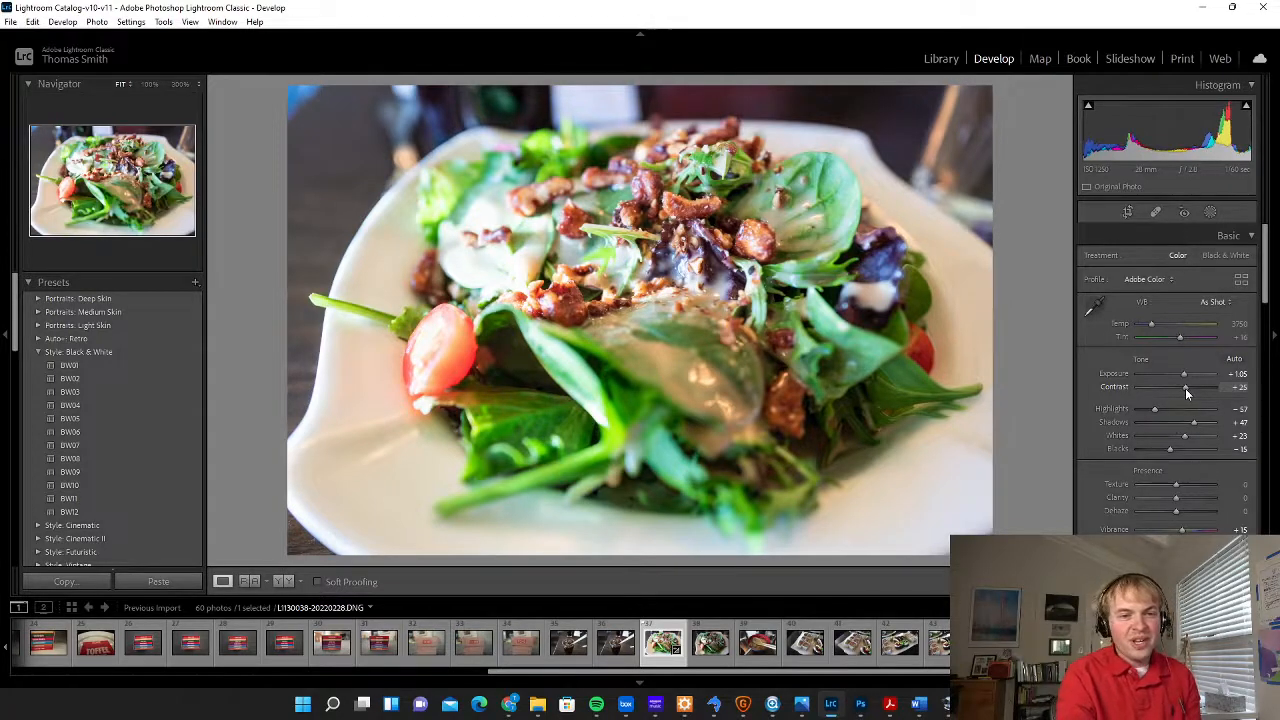
left_click_drag(1185, 388, 1181, 388)
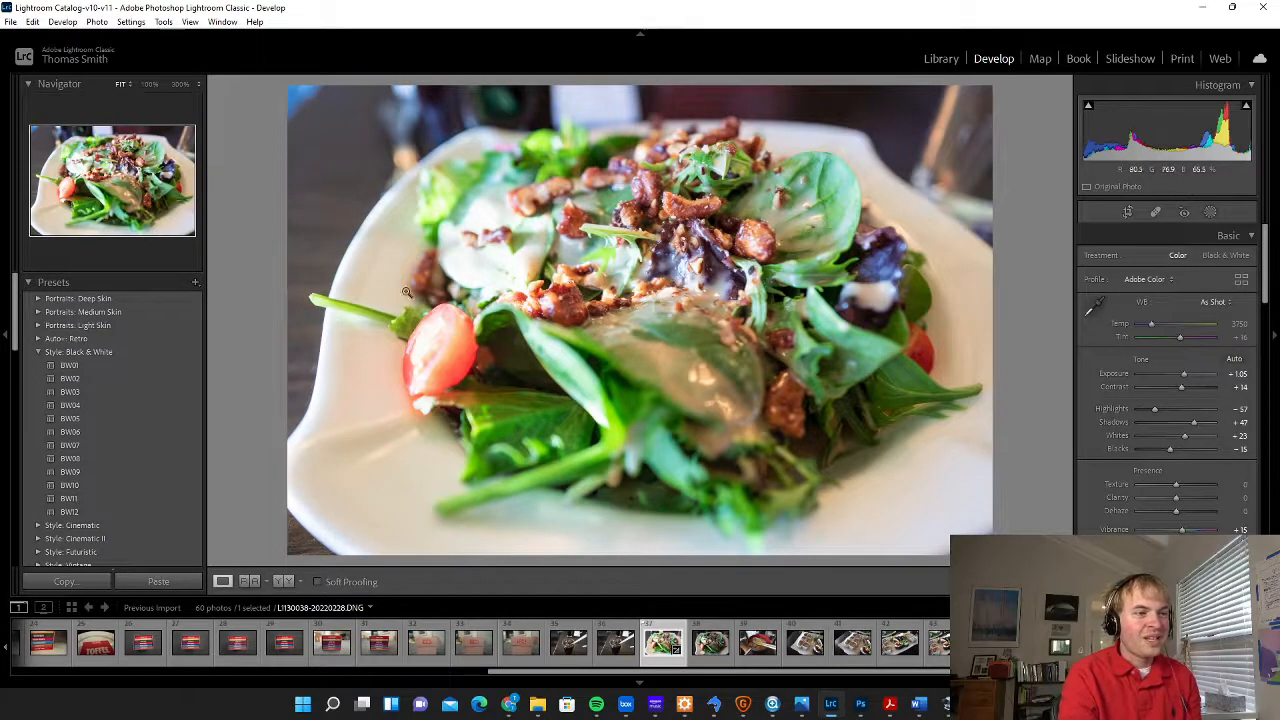
left_click_drag(566, 282, 642, 440)
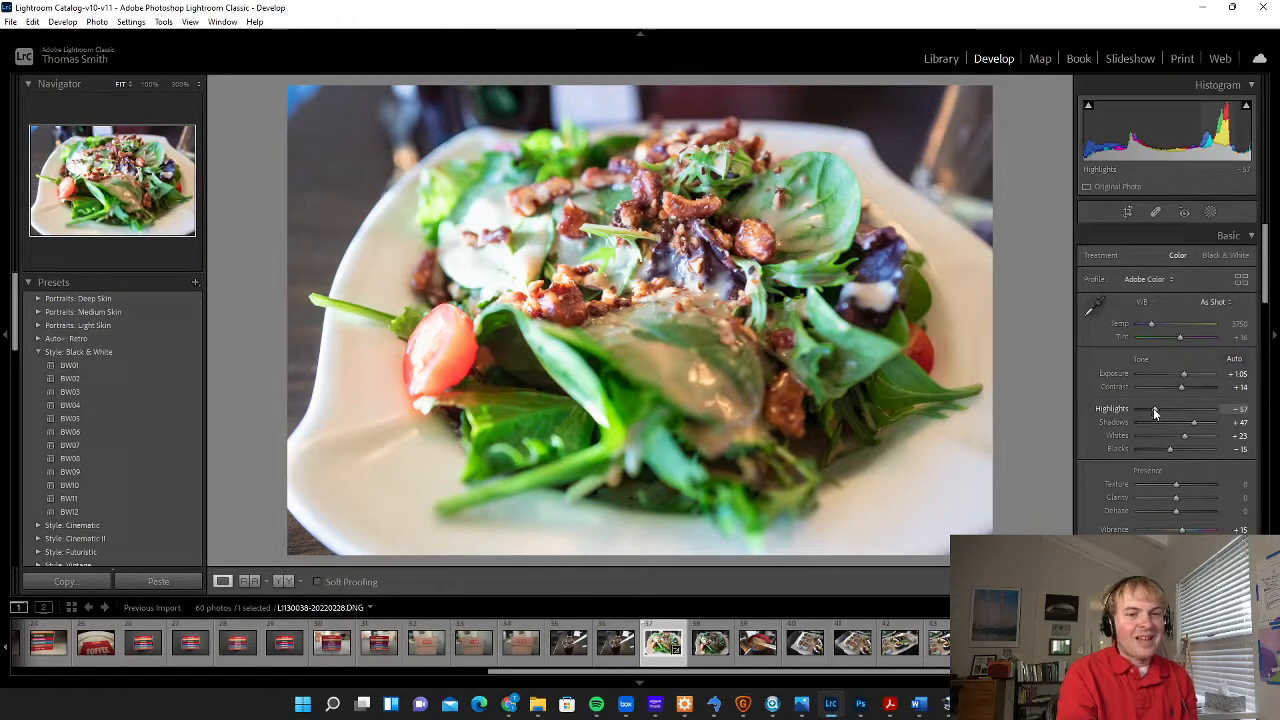
Try Highlights at −82 while checking the highlight clipping, and settle the value at −68
mouse_move(1247, 108)
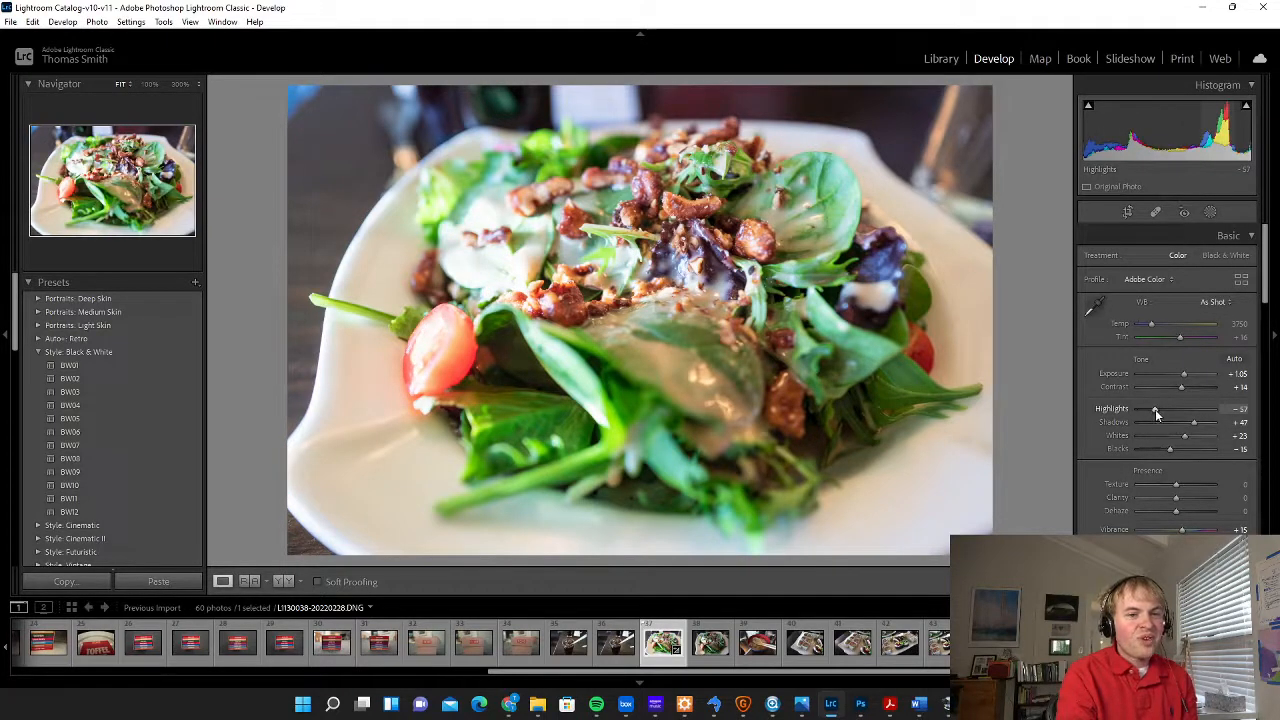
left_click_drag(1155, 409, 1146, 411)
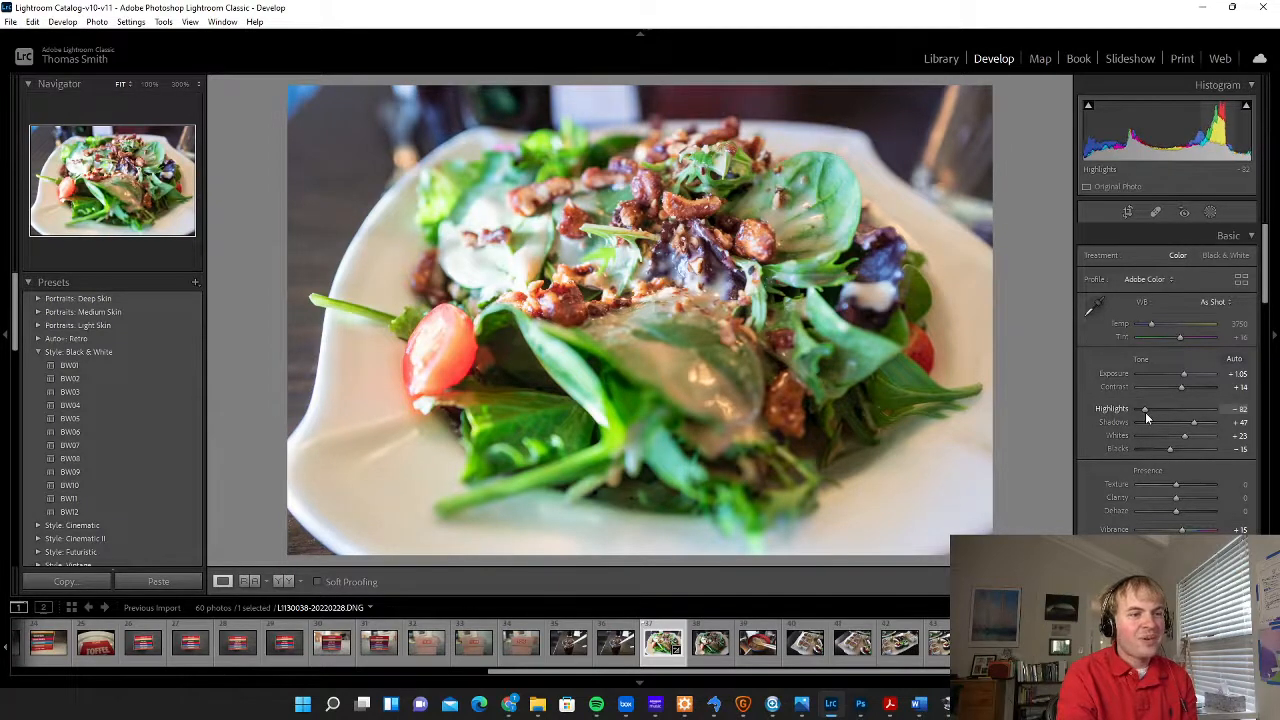
mouse_move(1248, 112)
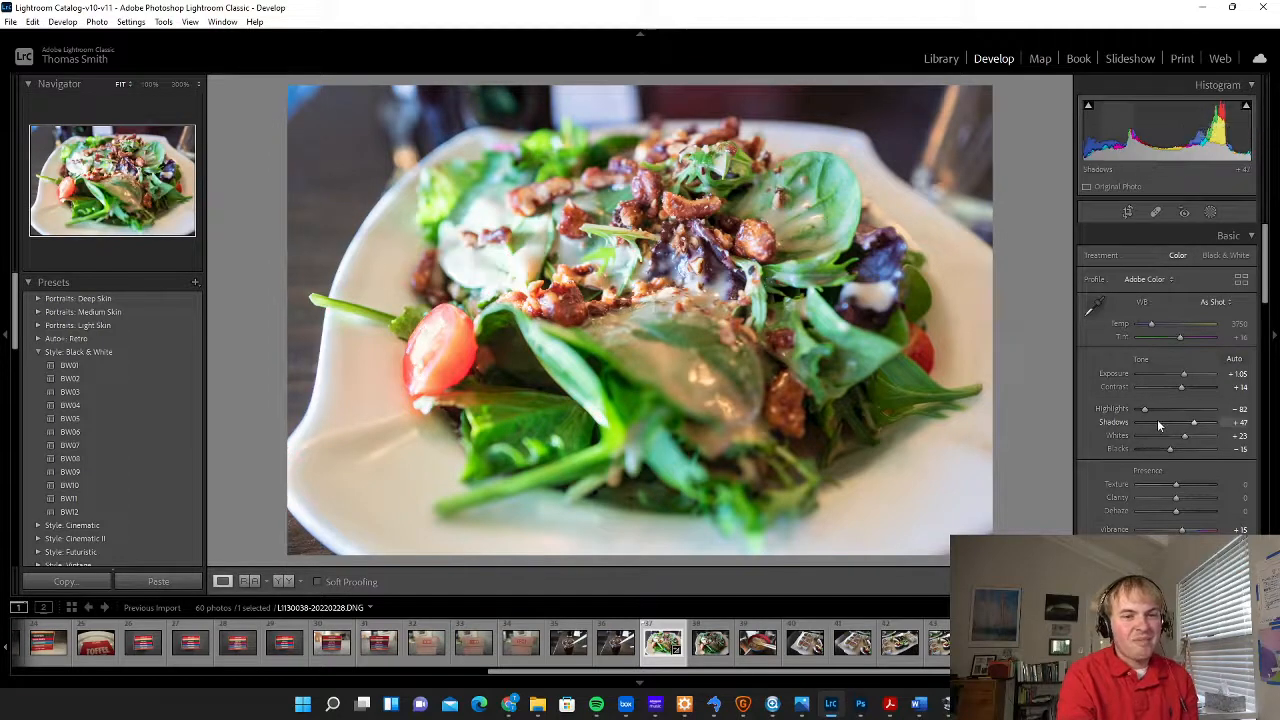
left_click_drag(1150, 414, 1151, 414)
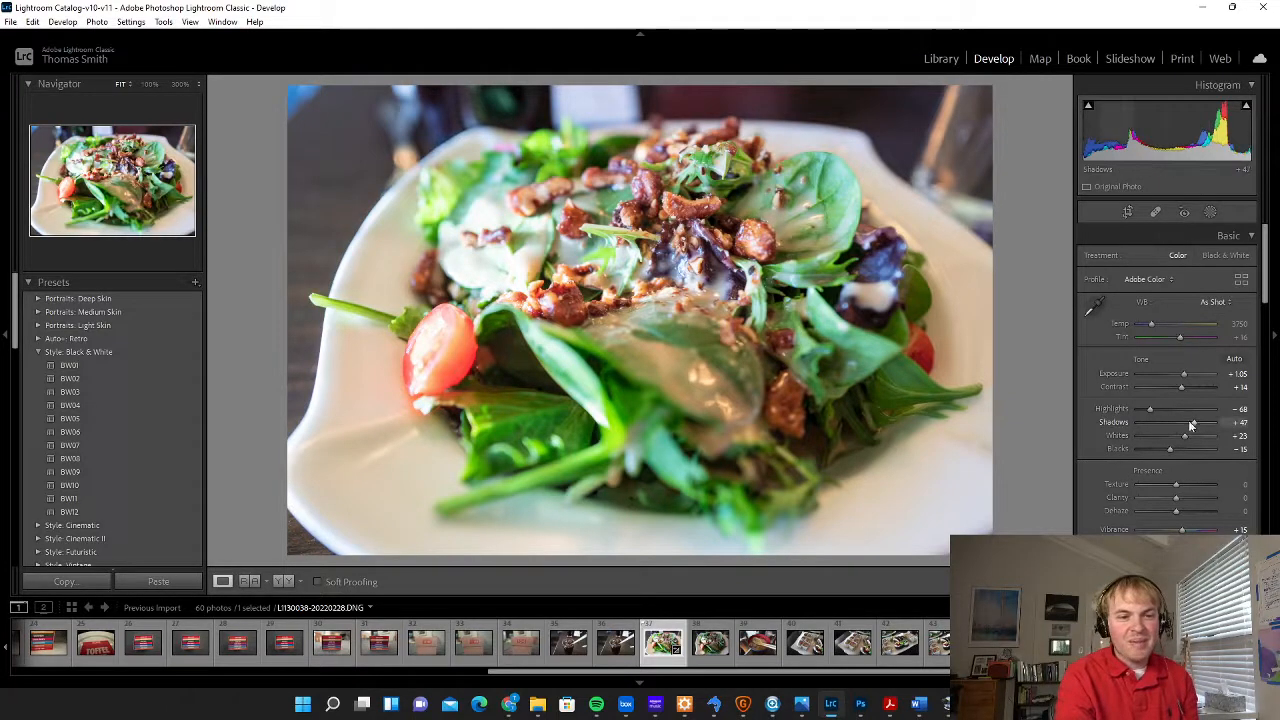
Try Shadows at −82 and +7, and set the value to +77 to brighten the dark areas
left_click_drag(1196, 428, 1146, 428)
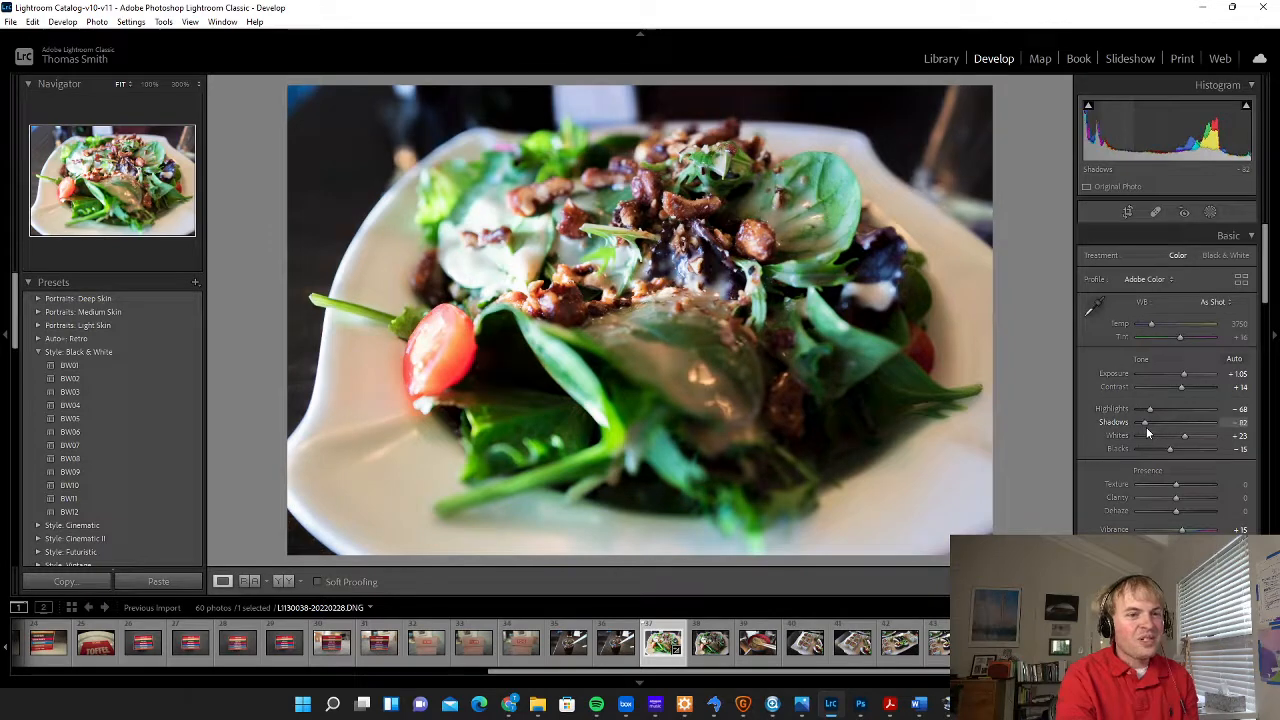
left_click_drag(1146, 428, 1181, 432)
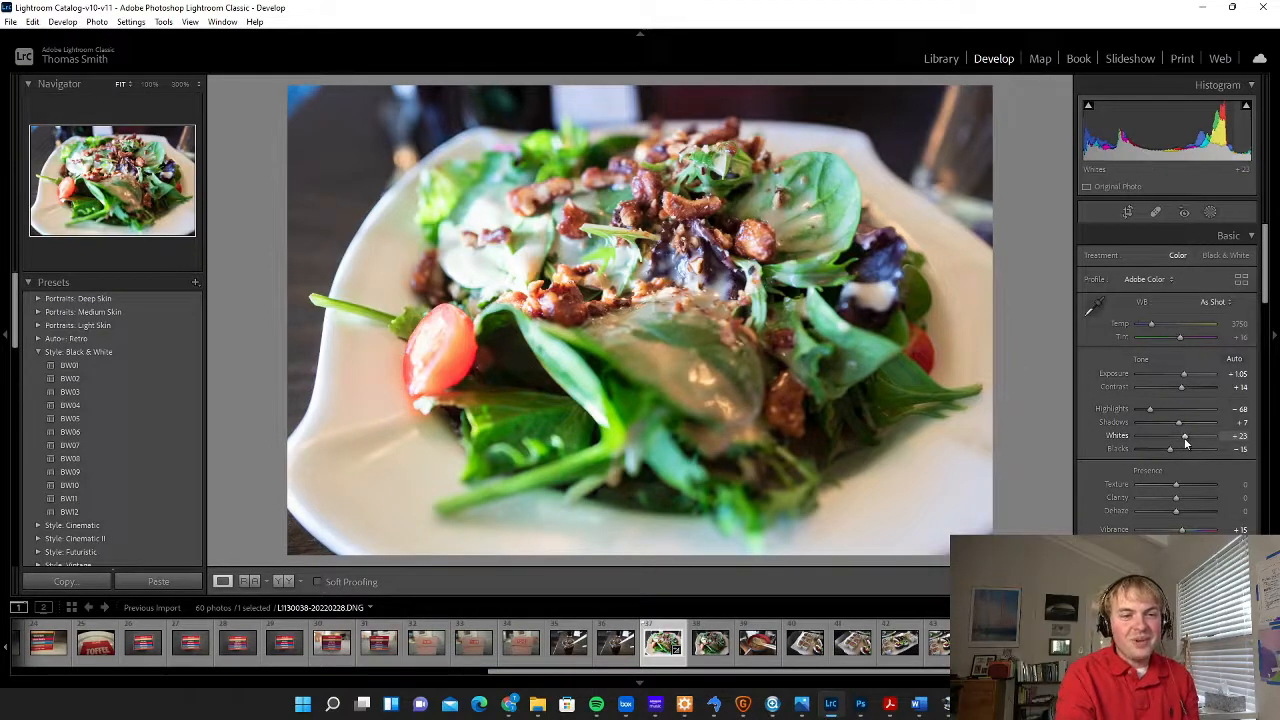
left_click_drag(1178, 422, 1205, 422)
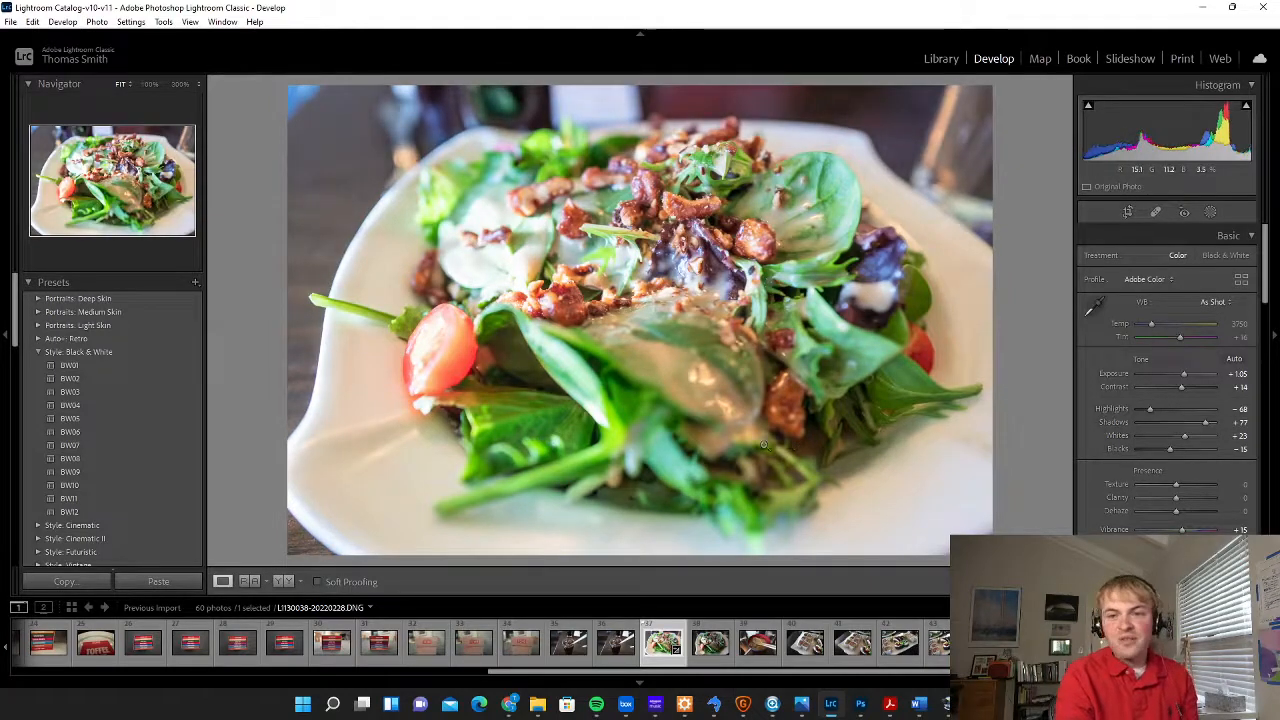
Examine the brightened shadow areas among the salad leaves at 100% zoom for noise, and return to the full photo
left_click(500, 368)
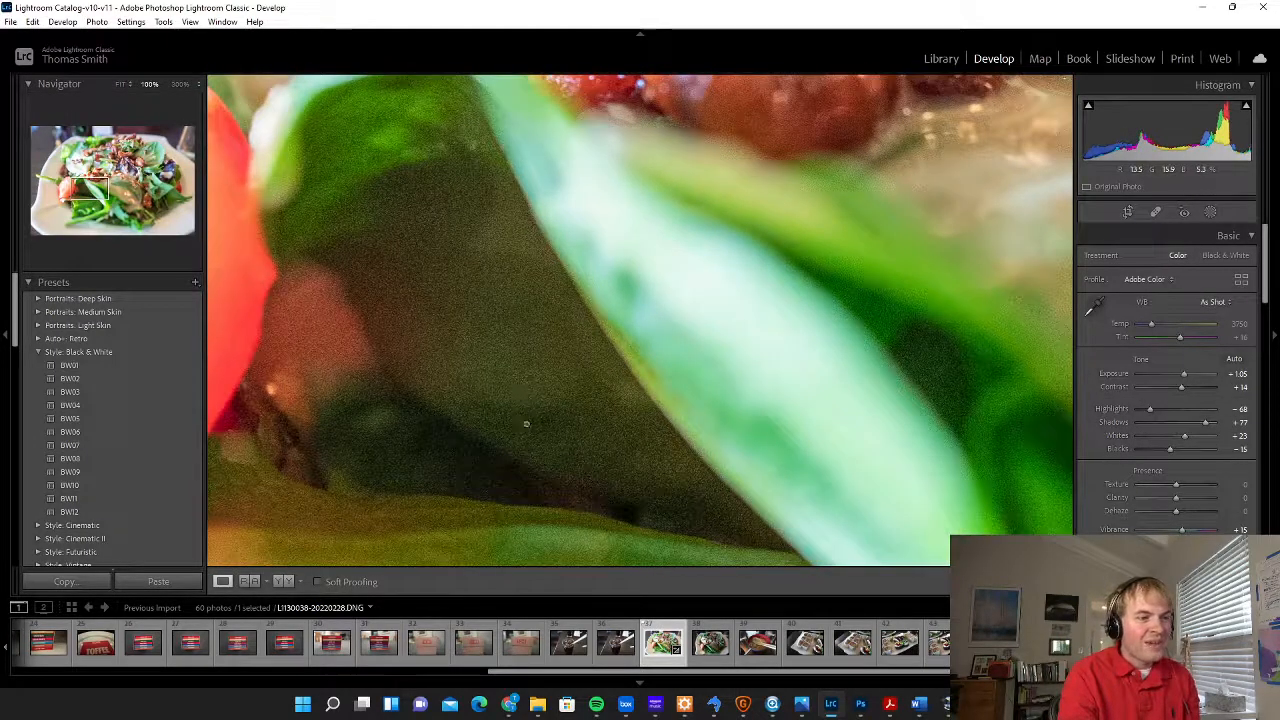
left_click(522, 423)
left_click(821, 458)
left_click(815, 465)
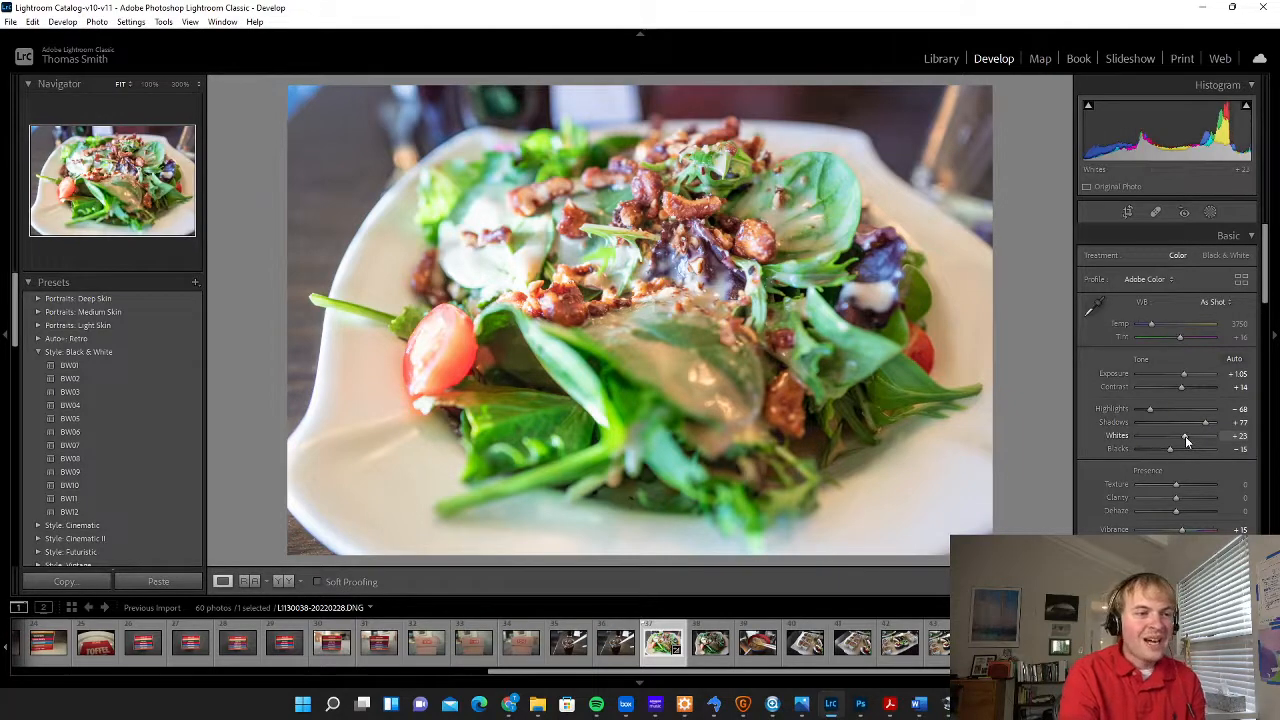
Set the photo's Whites to +40
left_click_drag(1185, 436, 1190, 439)
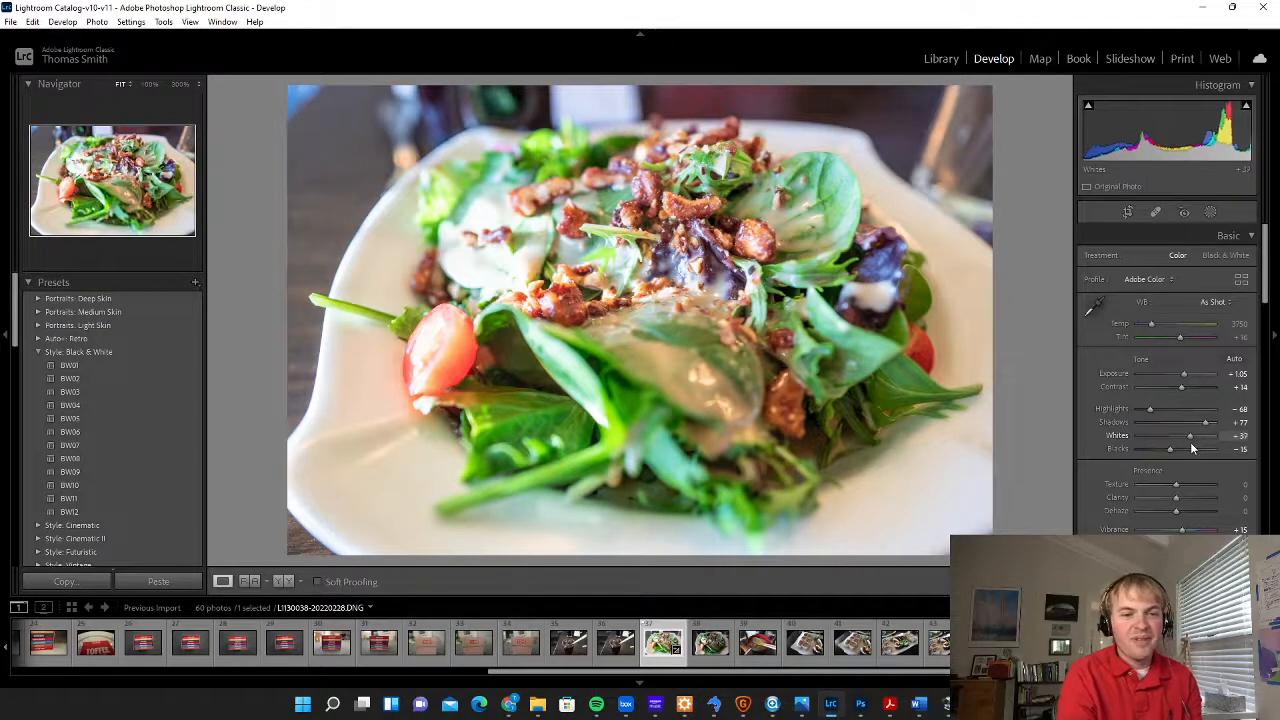
mouse_move(1191, 443)
left_mouse_down()
mouse_move(1204, 441)
mouse_move(1121, 448)
mouse_move(1190, 440)
left_mouse_up()
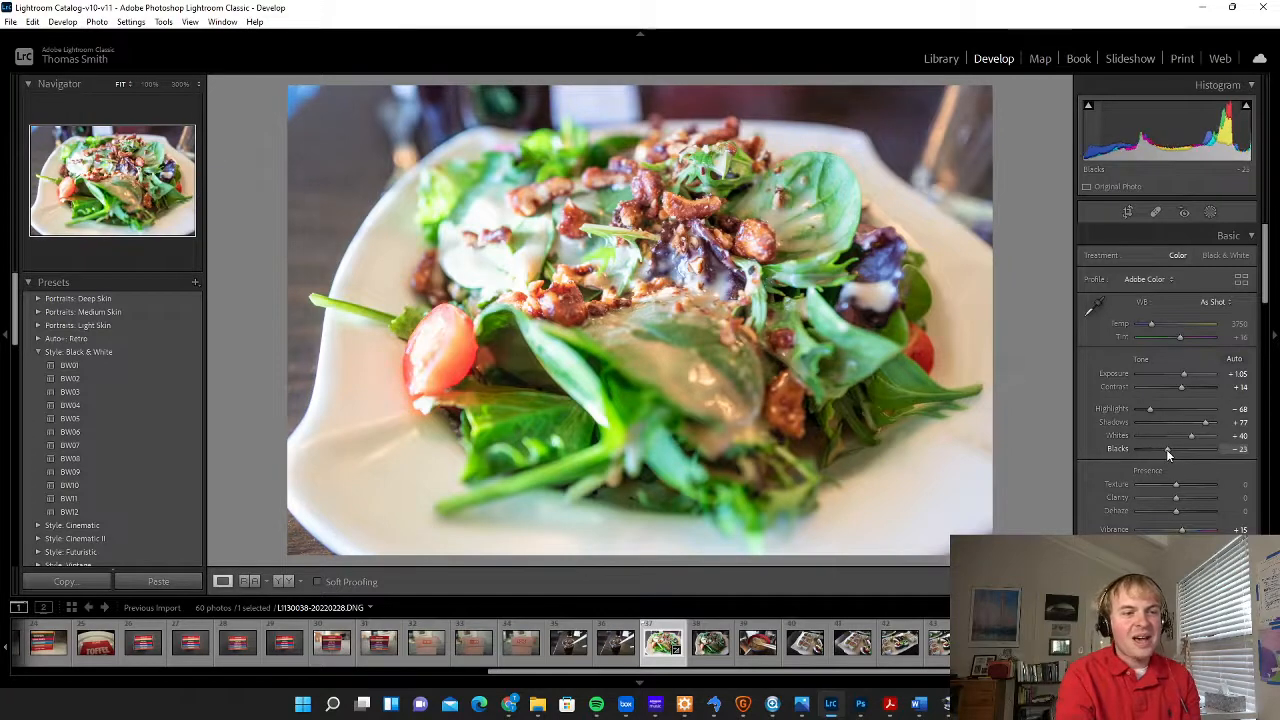
Try Blacks at −100, inspect the darkest areas at 100% zoom, and set Blacks to −60 and Shadows to −37
left_click_drag(1166, 450, 1150, 456)
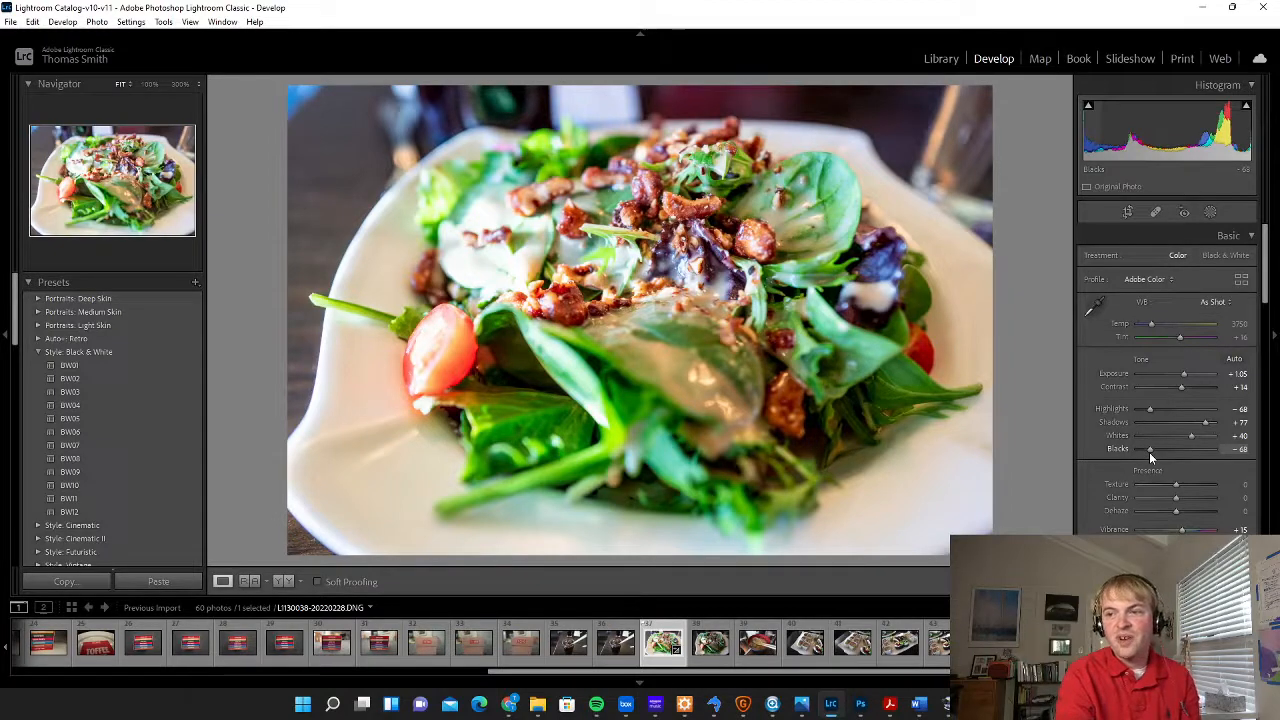
left_click_drag(1150, 452, 1154, 451)
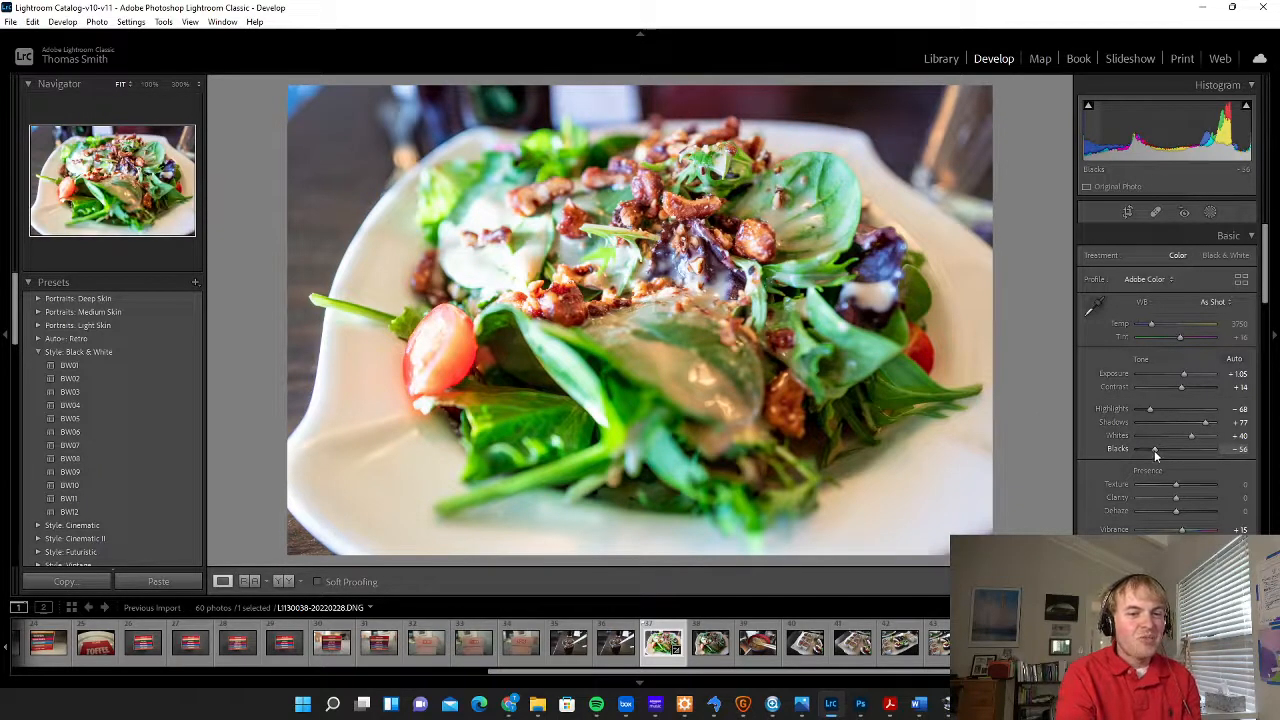
left_click_drag(1154, 452, 1117, 455)
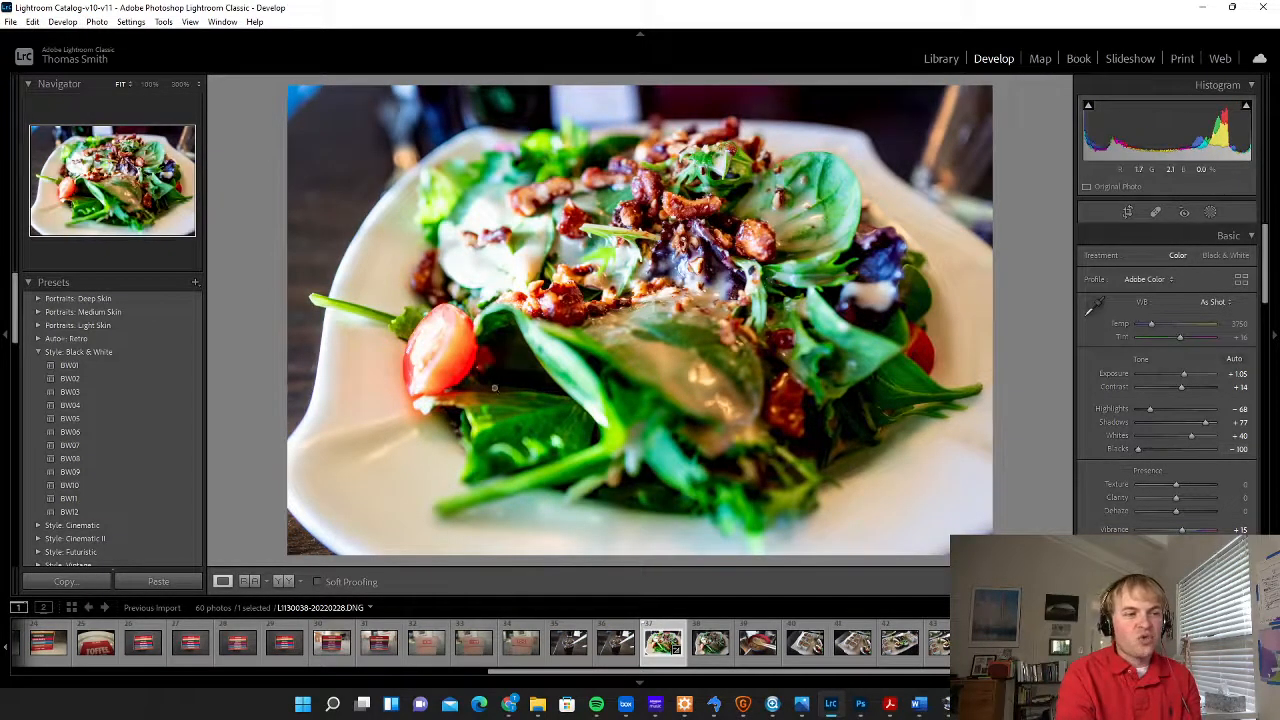
left_click(841, 441)
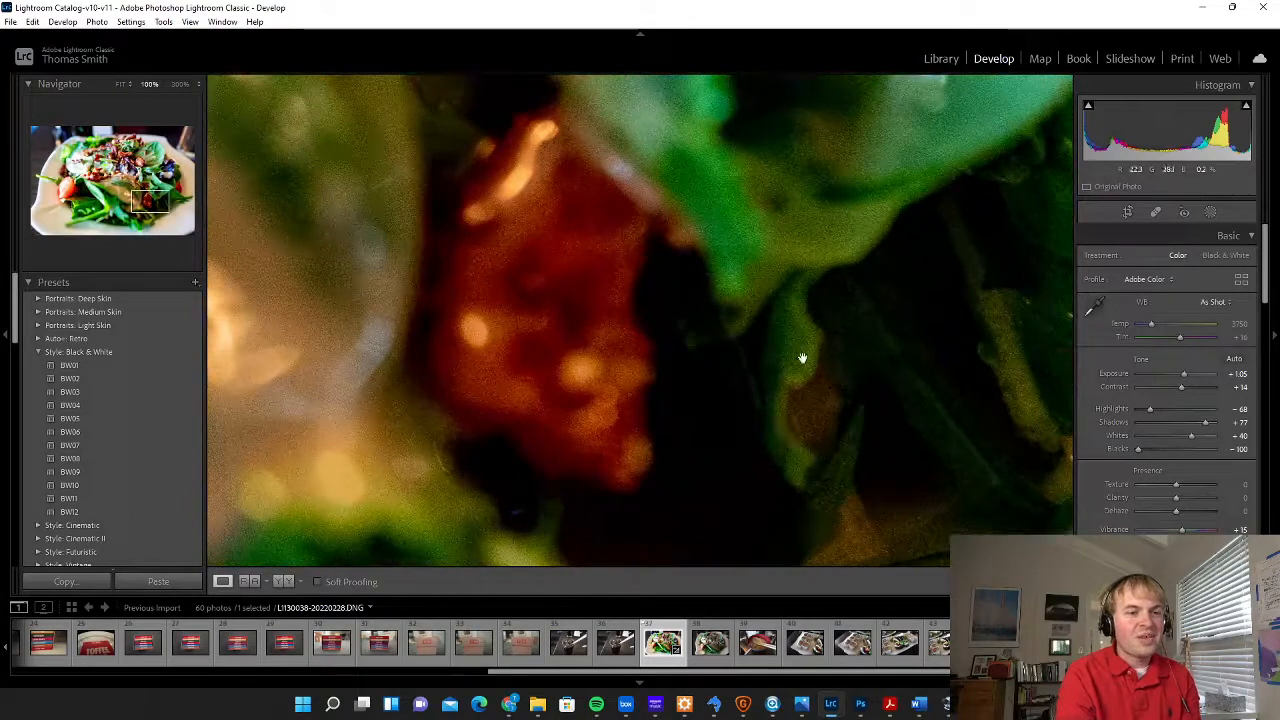
left_click(800, 420)
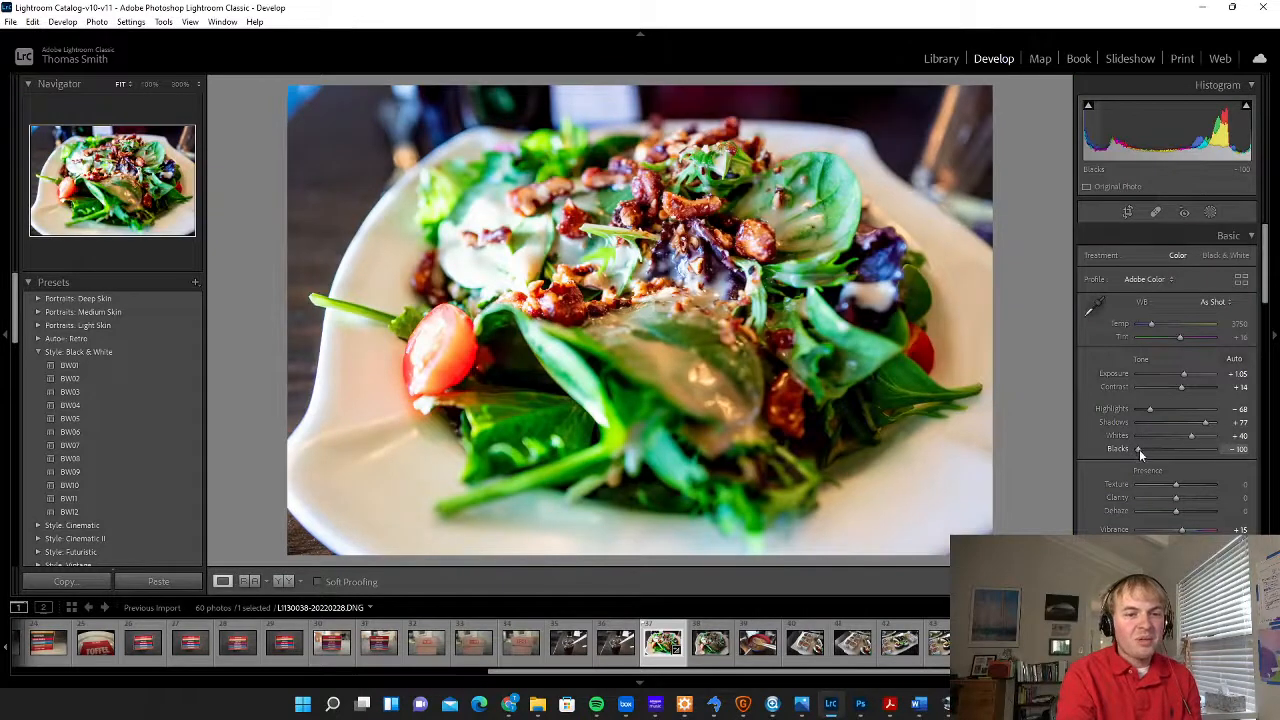
left_click_drag(1137, 449, 1161, 433)
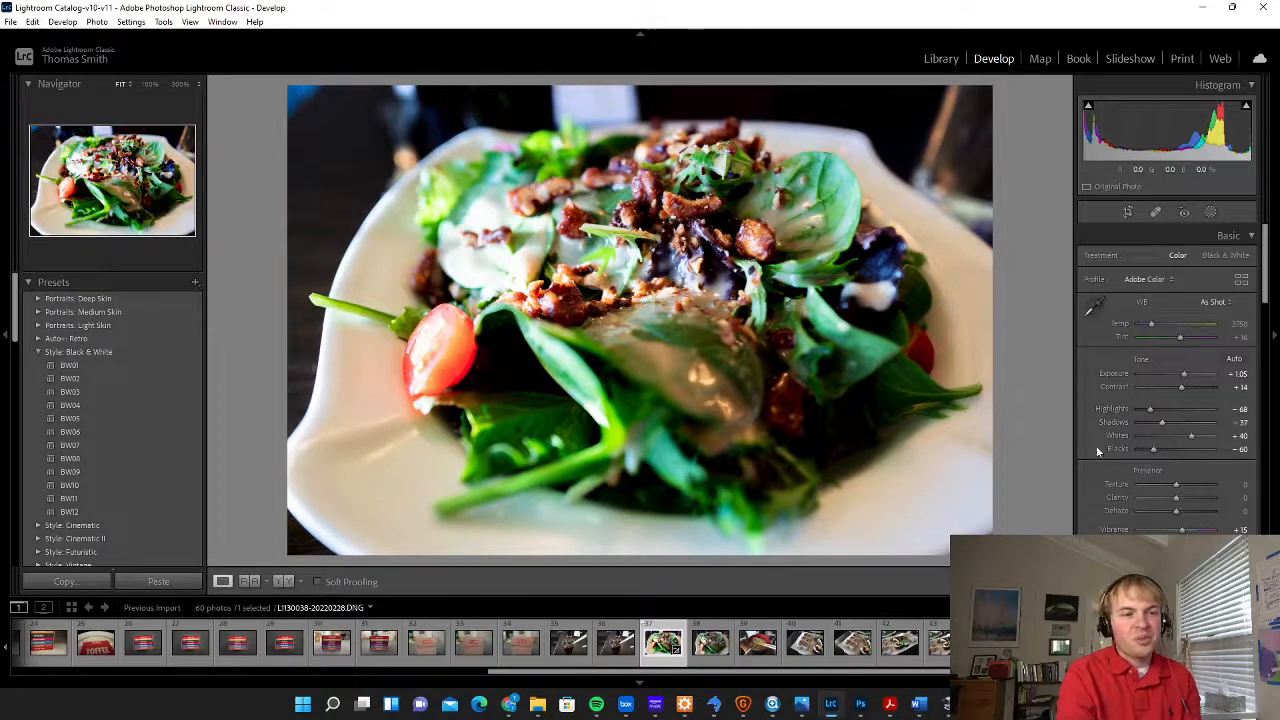
Set Shadows to +58 and Blacks to −63, and inspect the dark gaps between the salad leaves at 100% zoom
left_click_drag(1167, 423, 1188, 424)
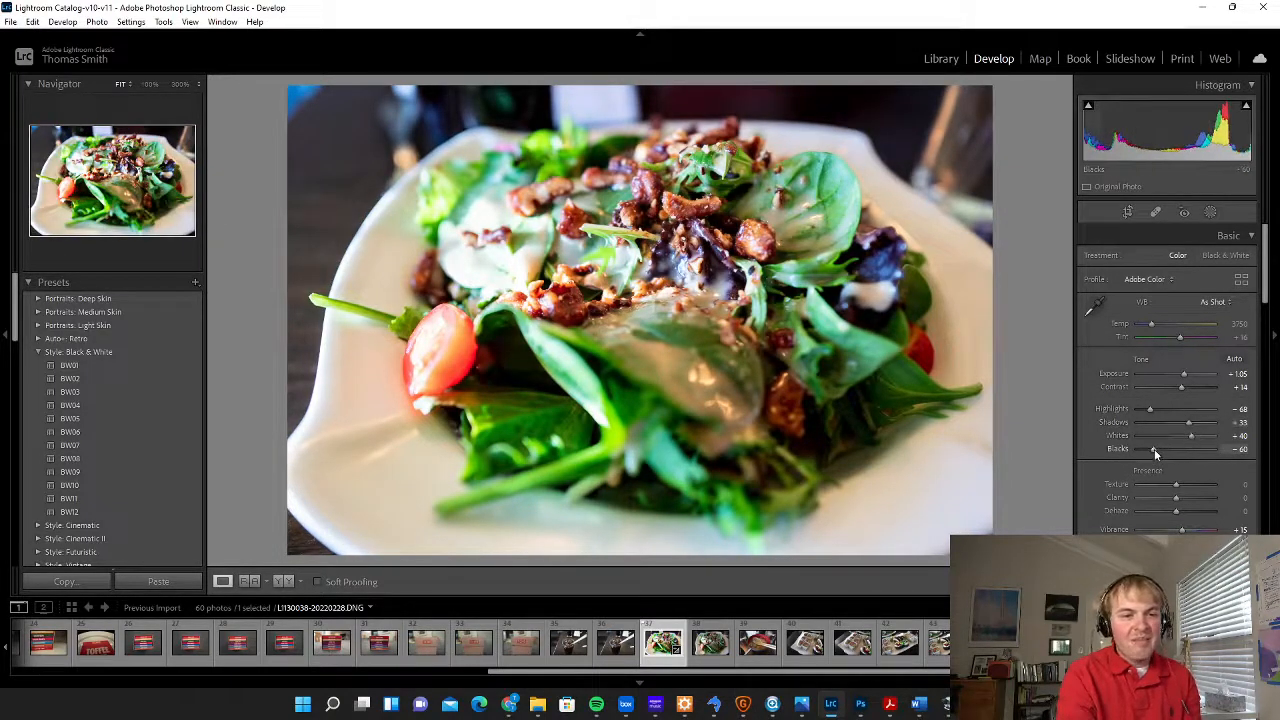
left_click_drag(1152, 448, 1197, 422)
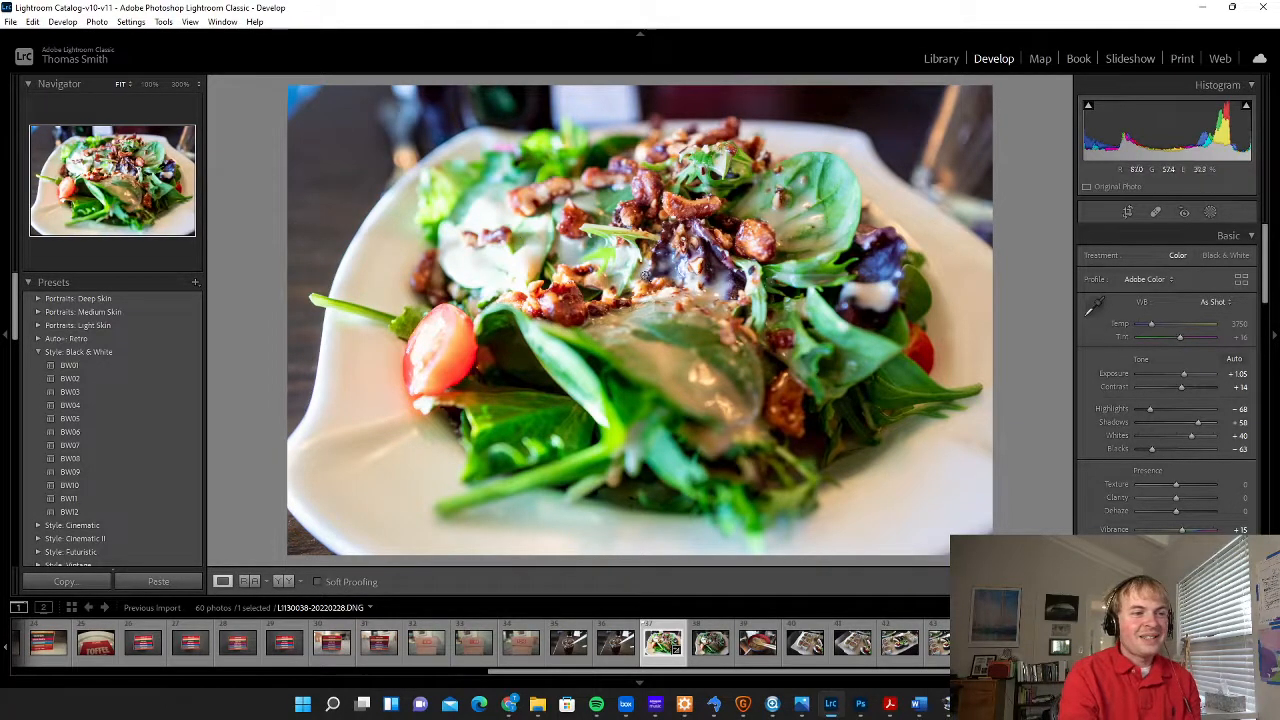
left_click_drag(563, 305, 812, 295)
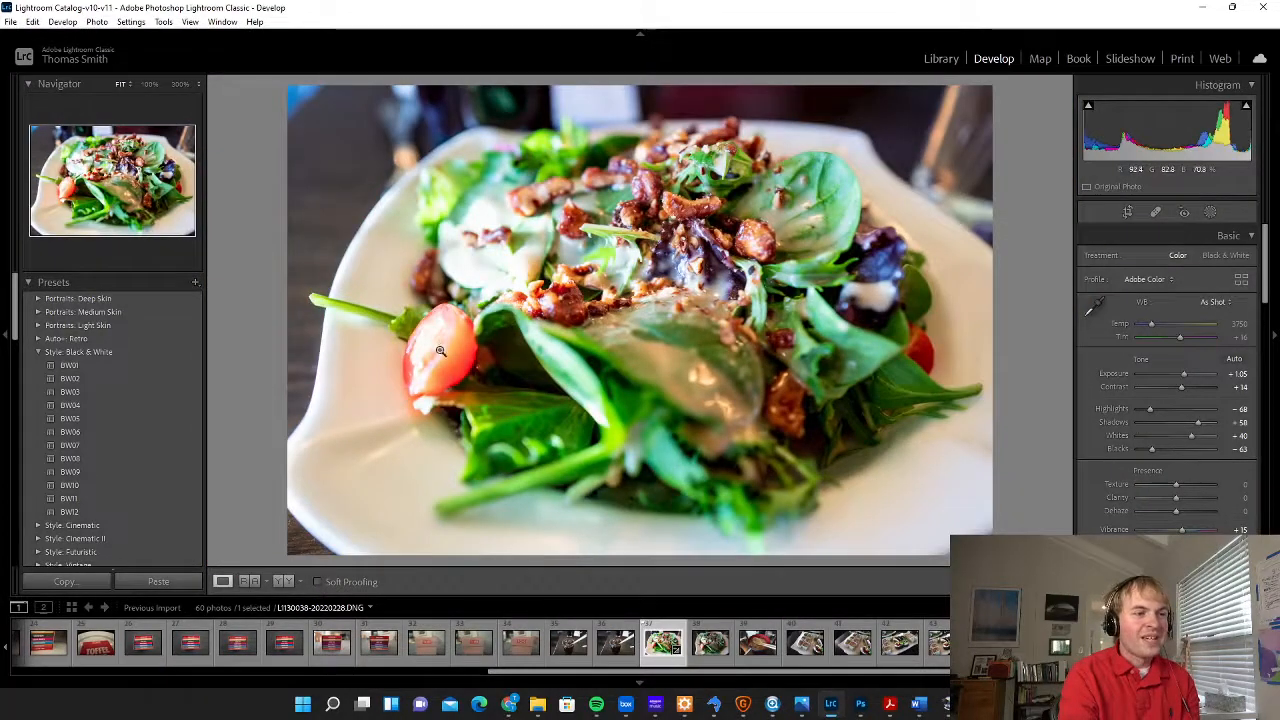
left_click_drag(456, 345, 874, 380)
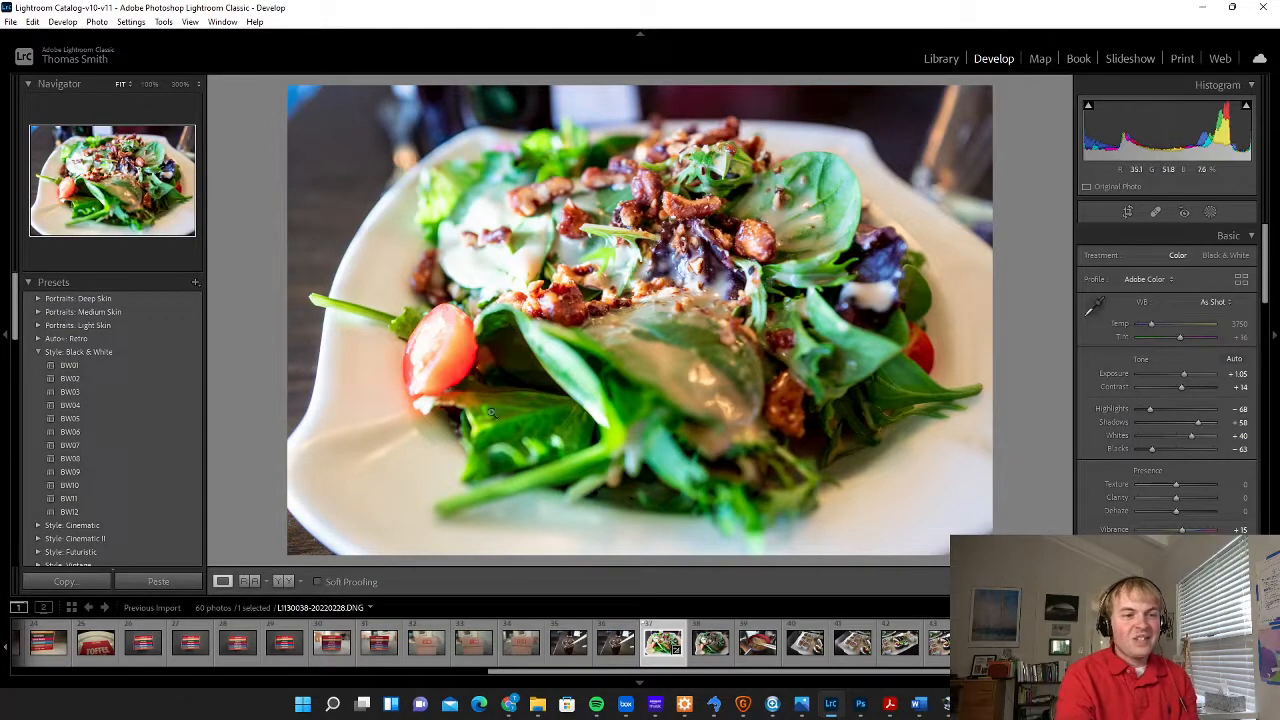
left_click_drag(556, 372, 565, 370)
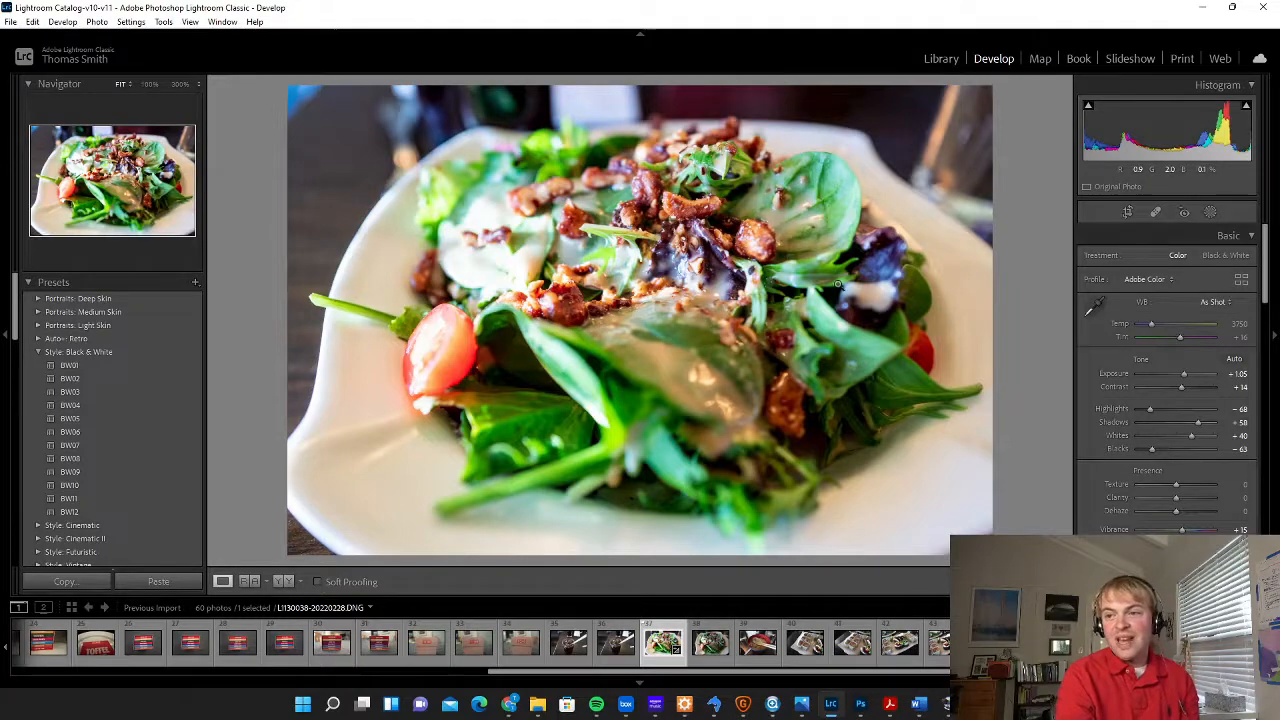
left_click(852, 436)
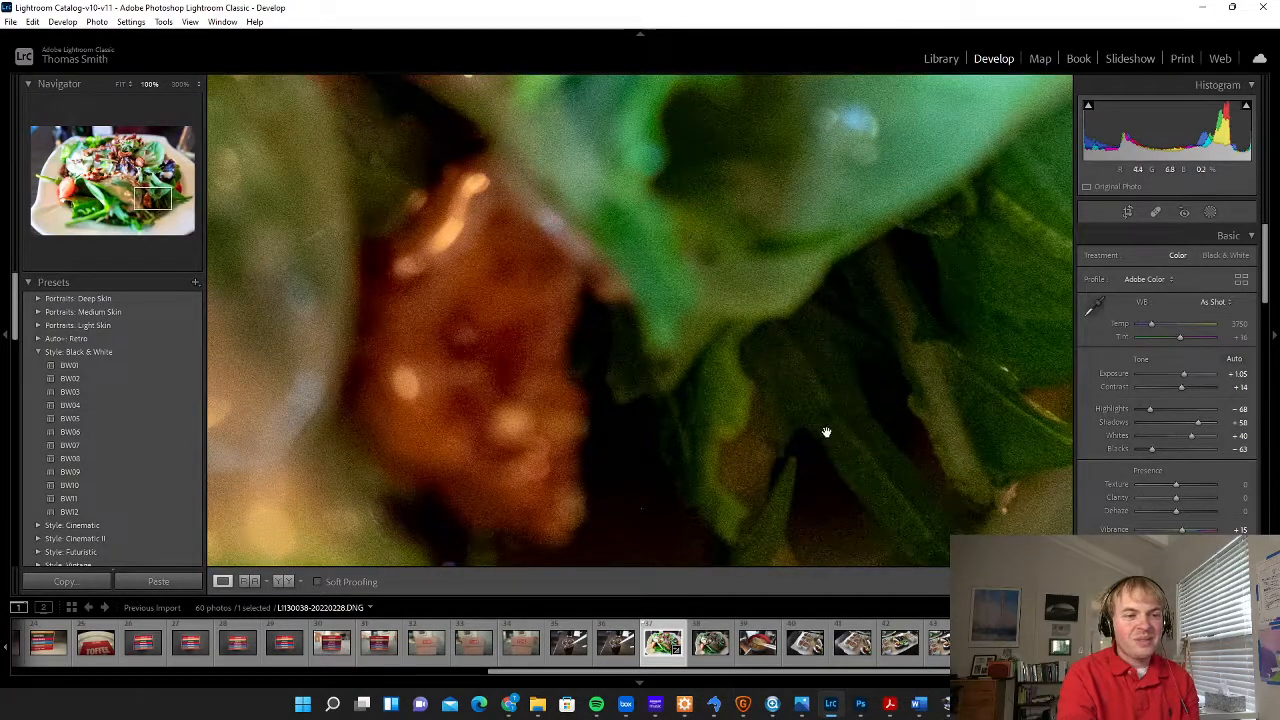
left_click(861, 436)
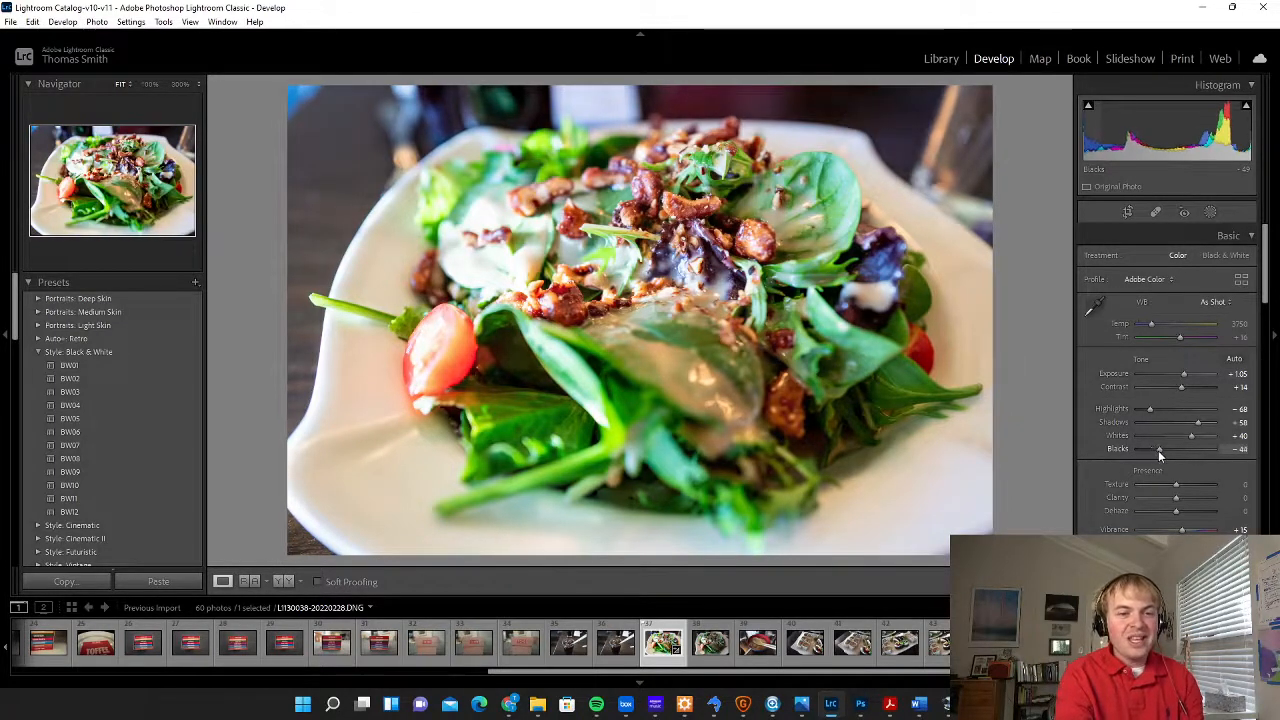
Try Blacks at −100, set Blacks to −21, and set the photo's Exposure to +0.97
left_click_drag(1158, 450, 1091, 458)
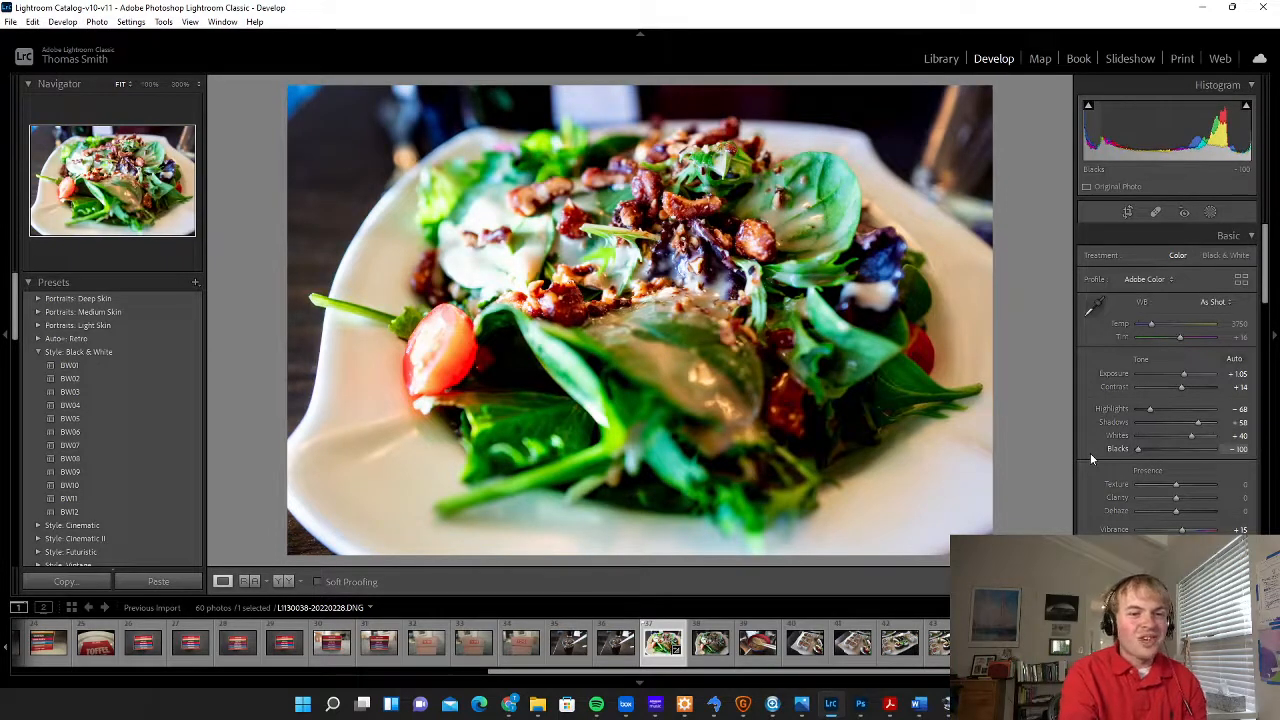
left_click_drag(1090, 453, 1166, 452)
left_click_drag(1146, 408, 1150, 416)
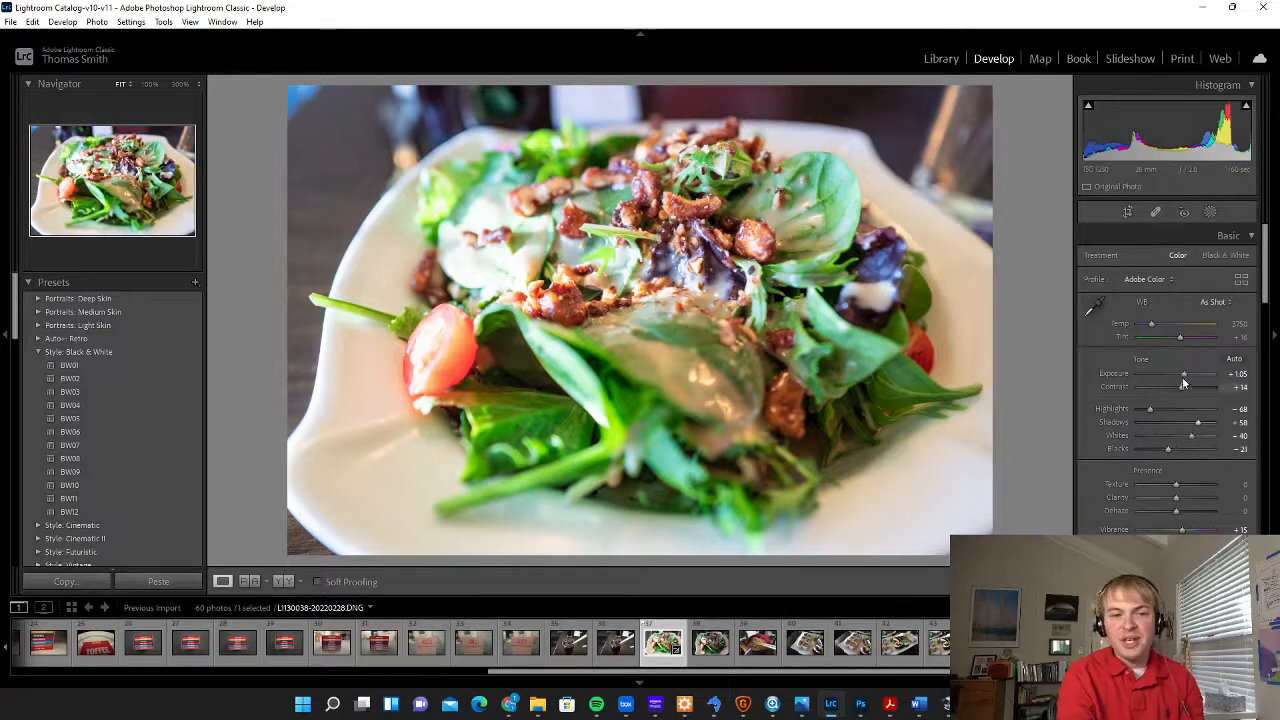
left_click_drag(1182, 377, 1183, 375)
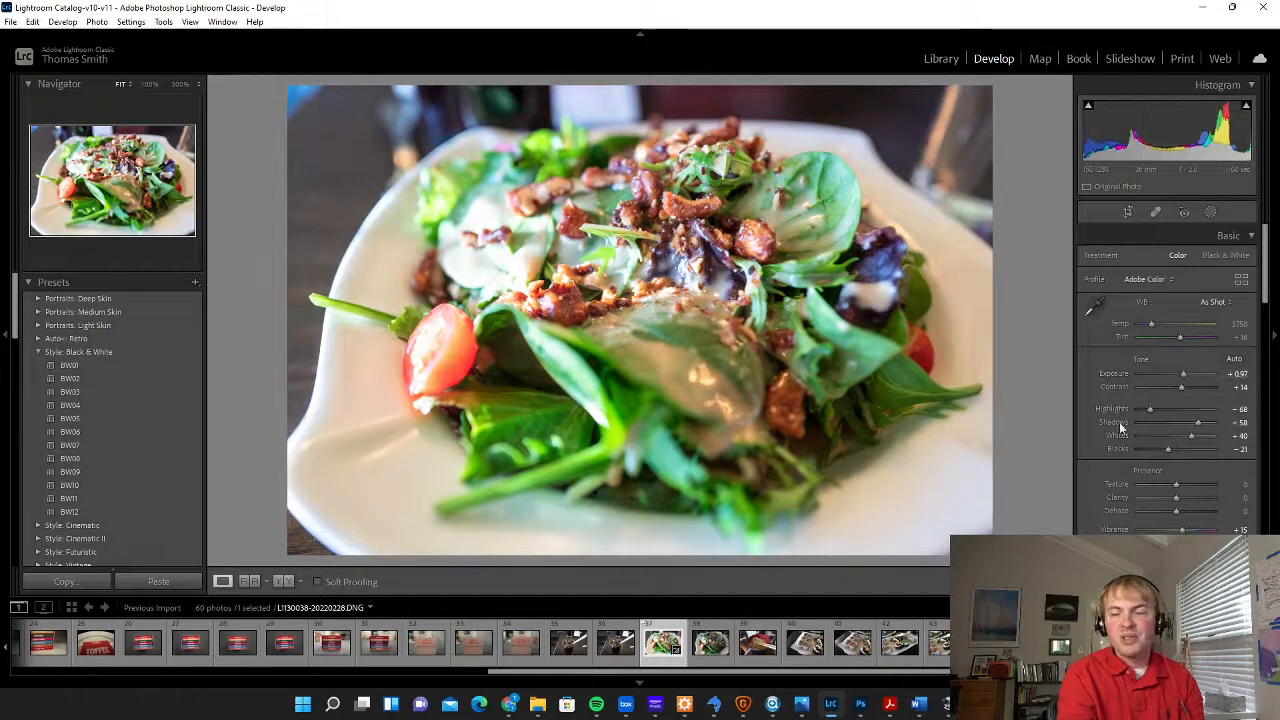